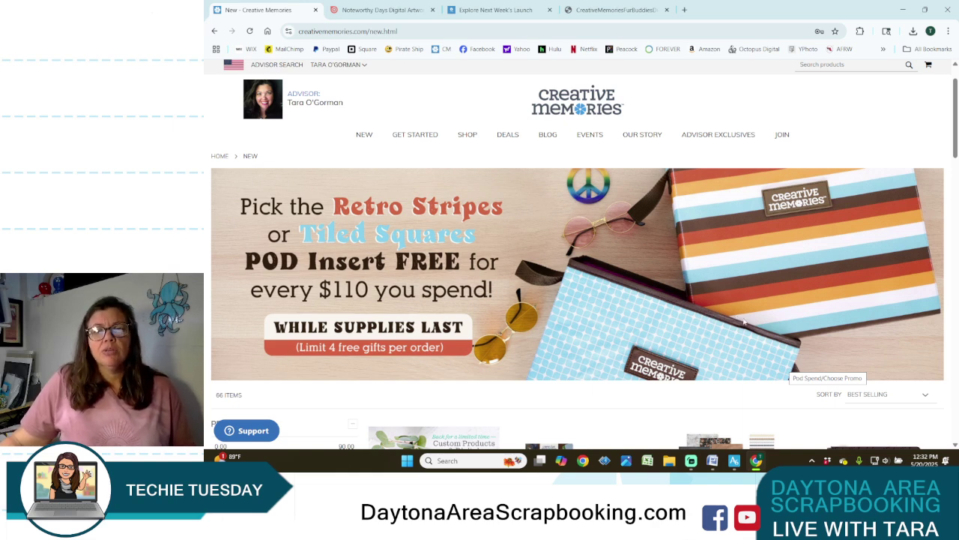
# Step: Open the Digital category of the Creative Memories shop
pyautogui.scroll(-2, 740, 318)
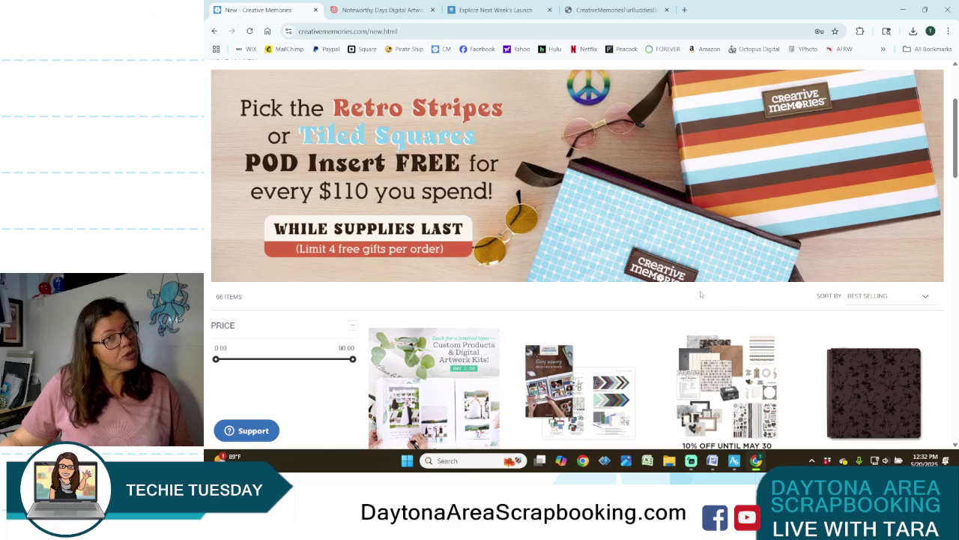
pyautogui.scroll(2, 700, 294)
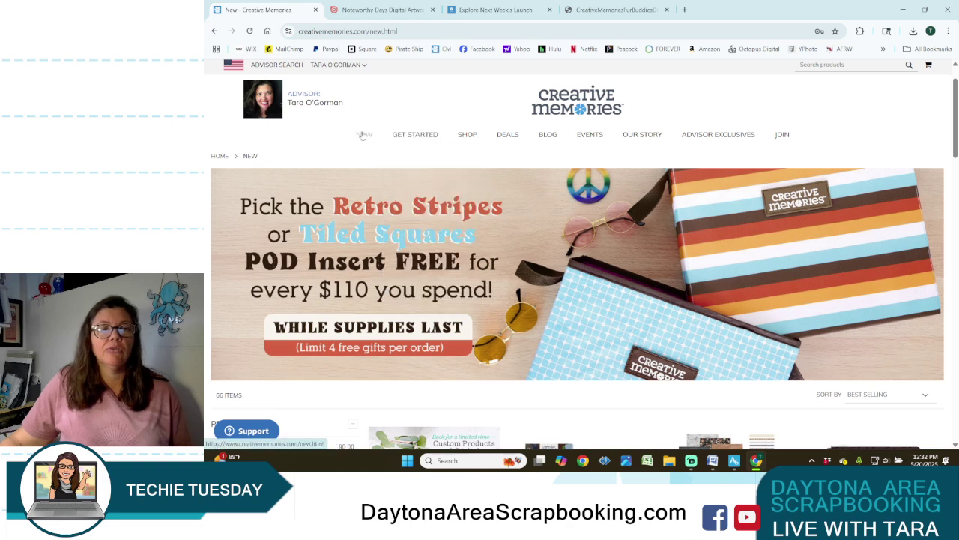
pyautogui.moveTo(475, 137)
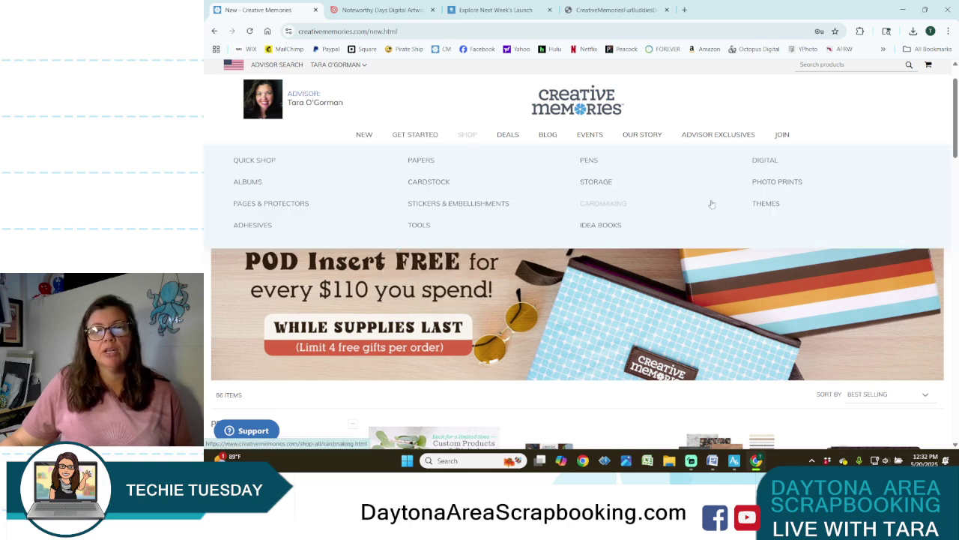
pyautogui.click(766, 162)
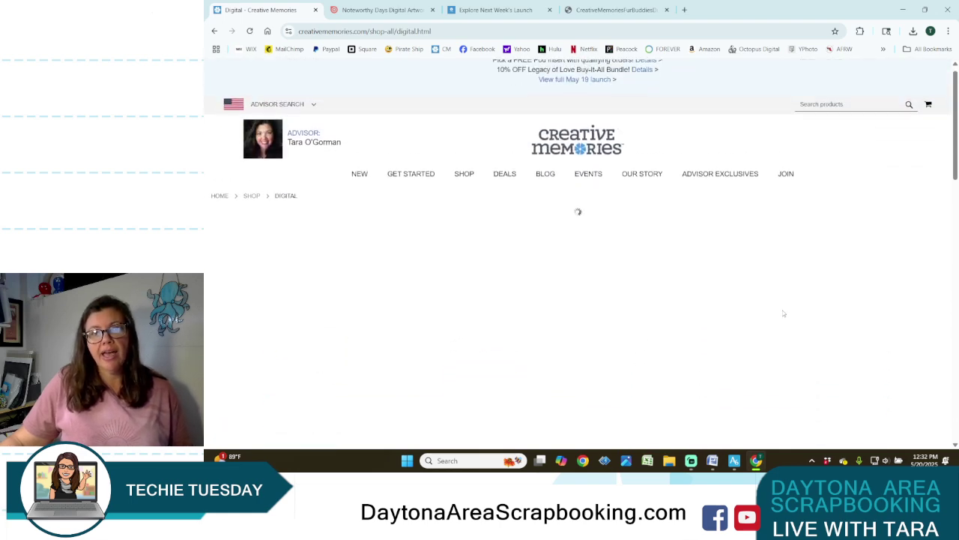
# Step: Look through the digital listing, examining the custom albums, refill pages, foiled spines and digital artwork kits on offer
pyautogui.scroll(-3, 784, 314)
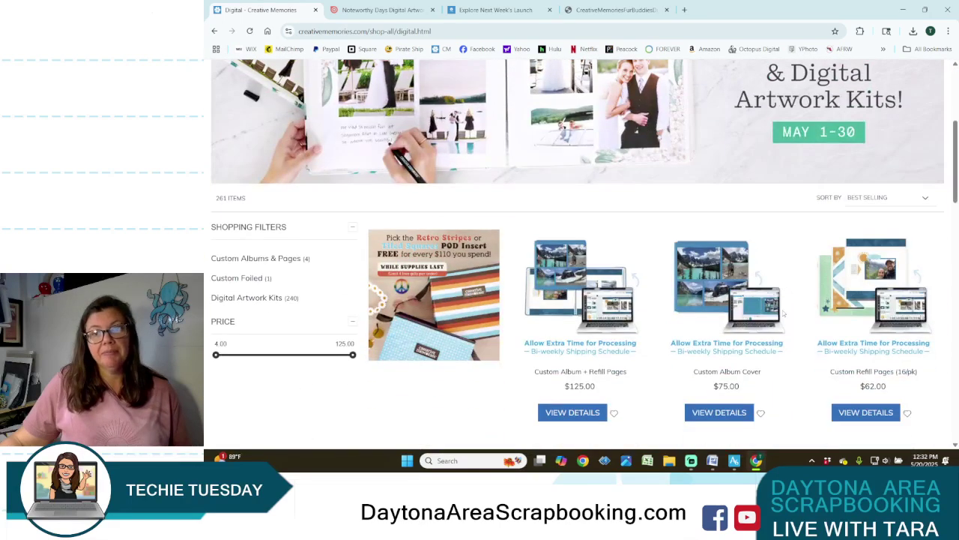
pyautogui.scroll(-5, 784, 314)
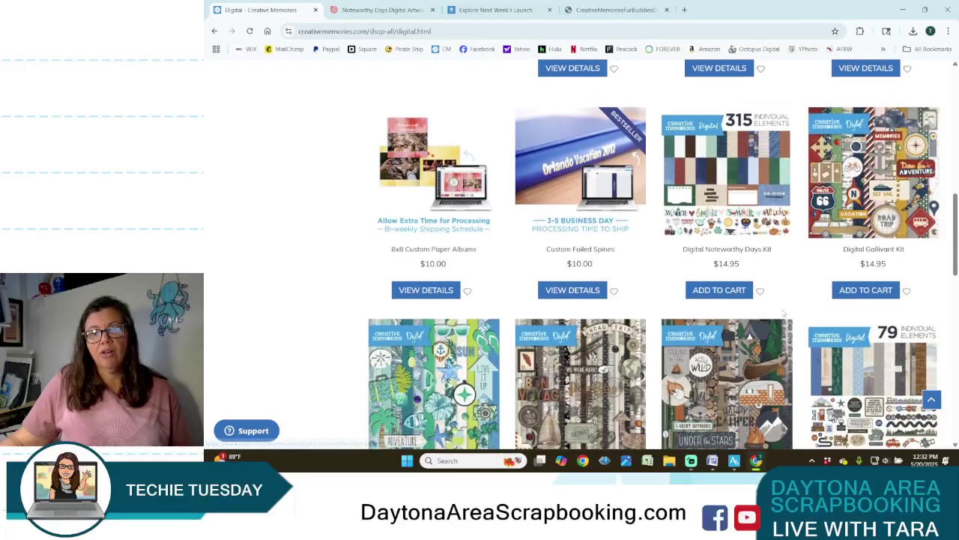
pyautogui.scroll(-3, 784, 313)
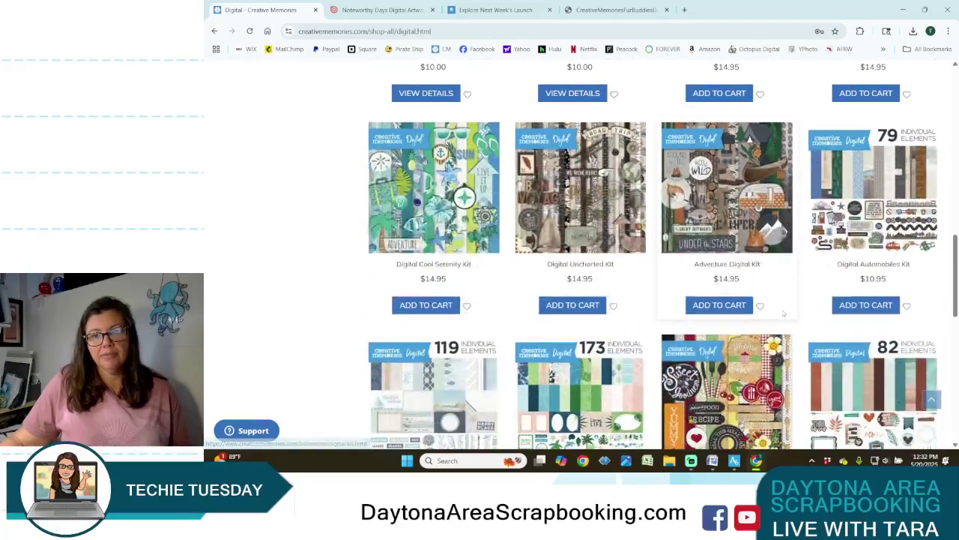
pyautogui.scroll(-1, 784, 313)
pyautogui.scroll(5, 784, 314)
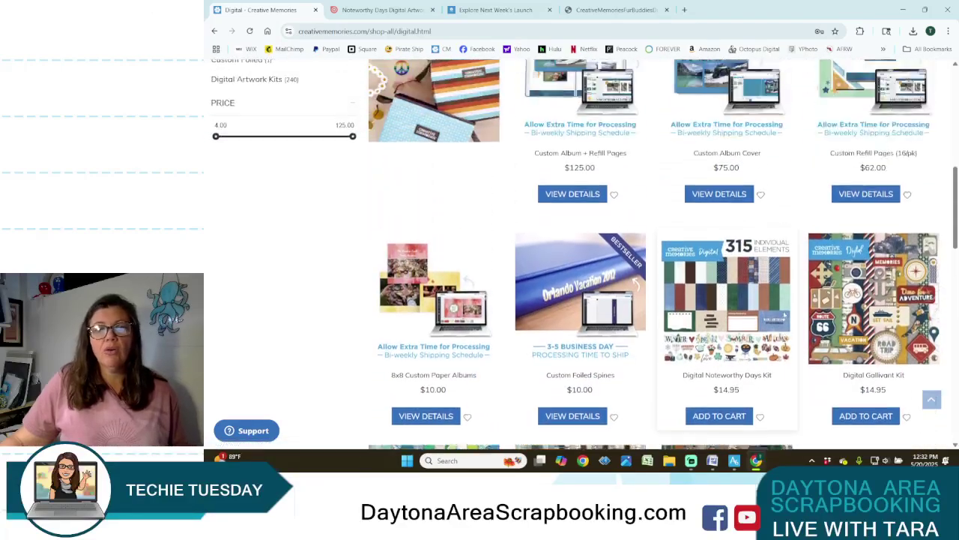
pyautogui.scroll(1, 784, 313)
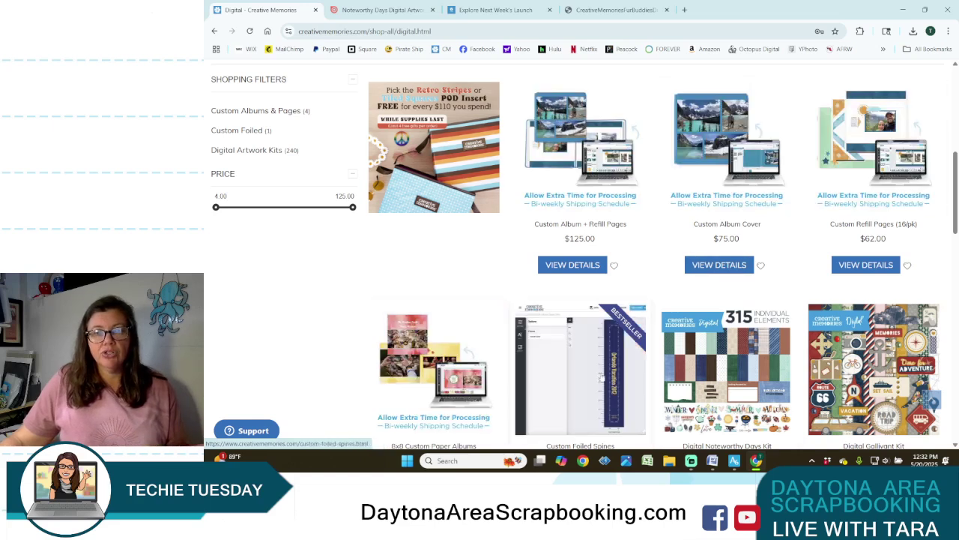
pyautogui.scroll(-1, 602, 377)
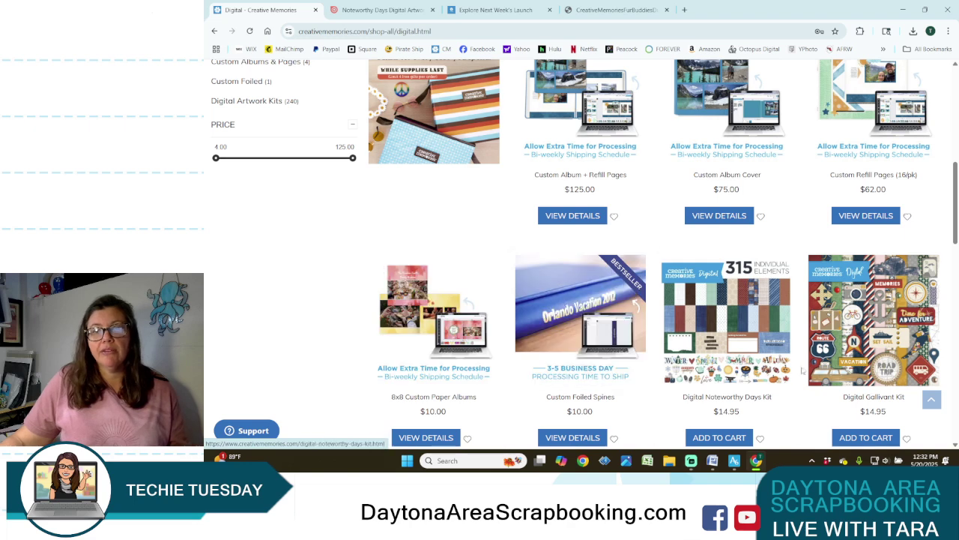
pyautogui.scroll(1, 803, 369)
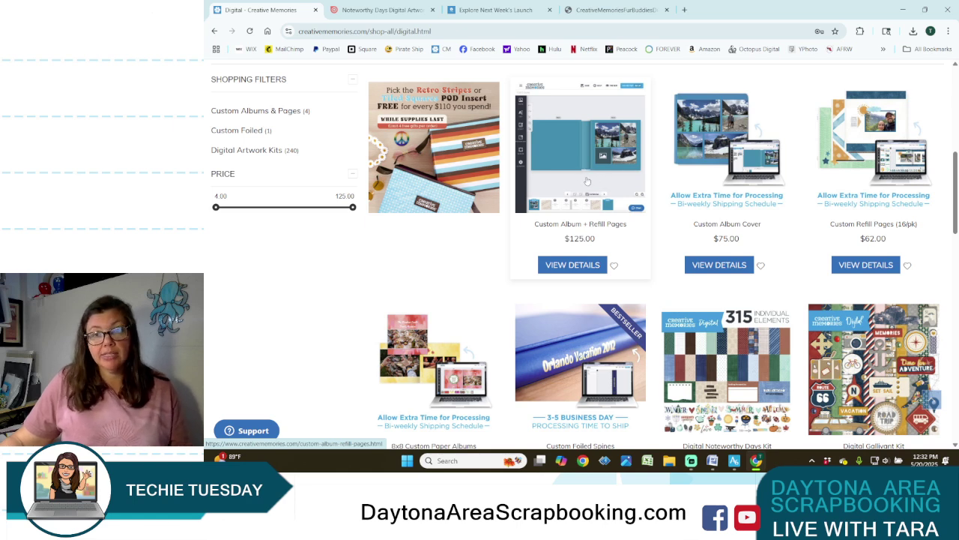
pyautogui.scroll(-2, 812, 356)
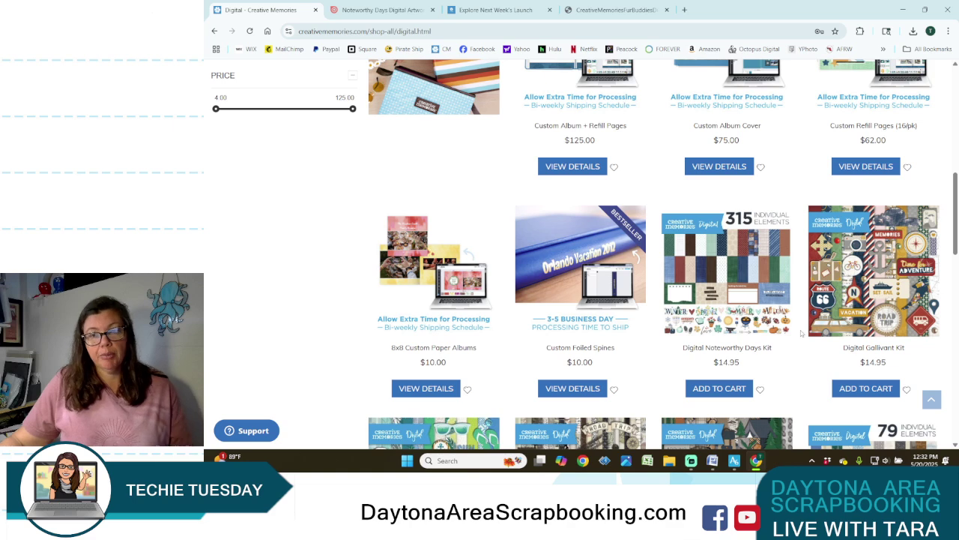
pyautogui.scroll(-1, 801, 333)
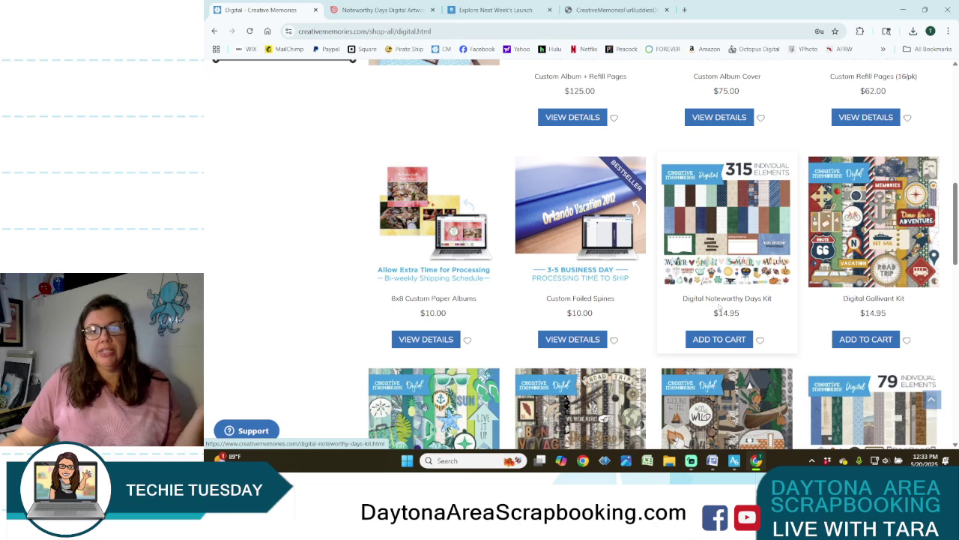
# Step: Open the Digital Noteworthy Days Kit, review its included files and description, and open the linked artwork preview
pyautogui.click(721, 299)
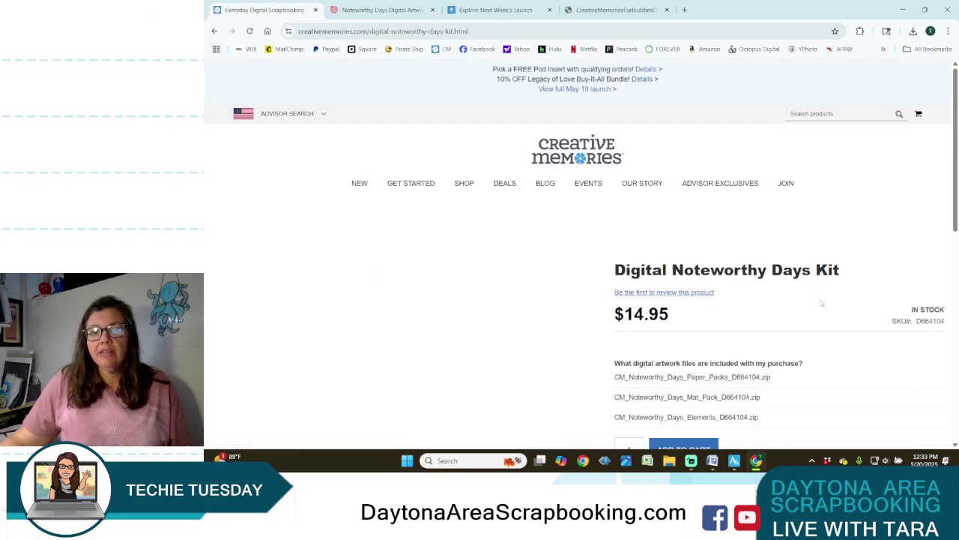
pyautogui.scroll(-1, 835, 286)
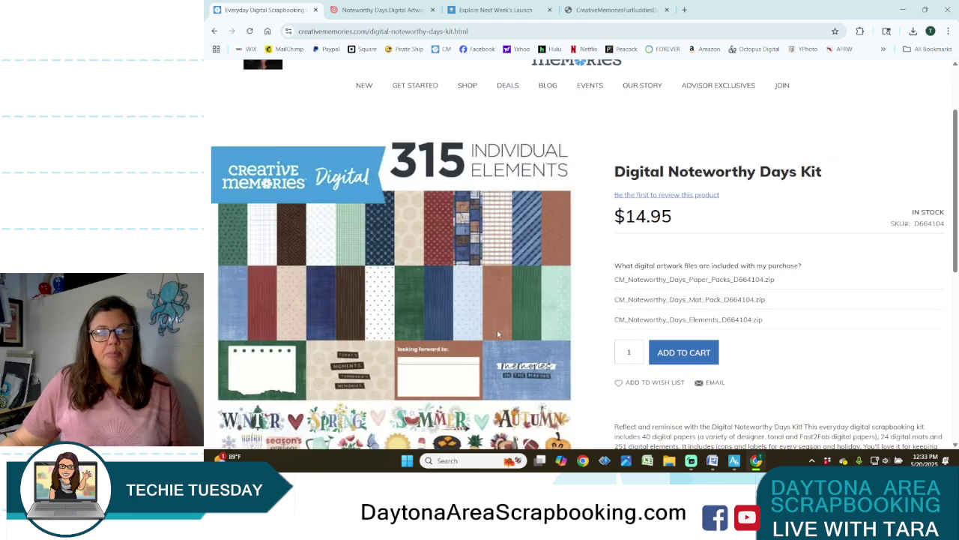
pyautogui.scroll(-2, 497, 334)
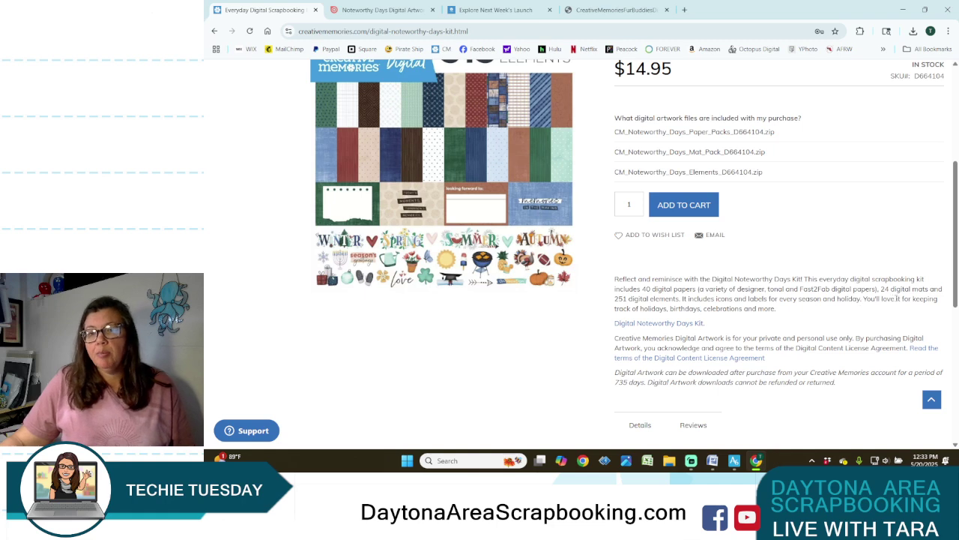
pyautogui.click(658, 323)
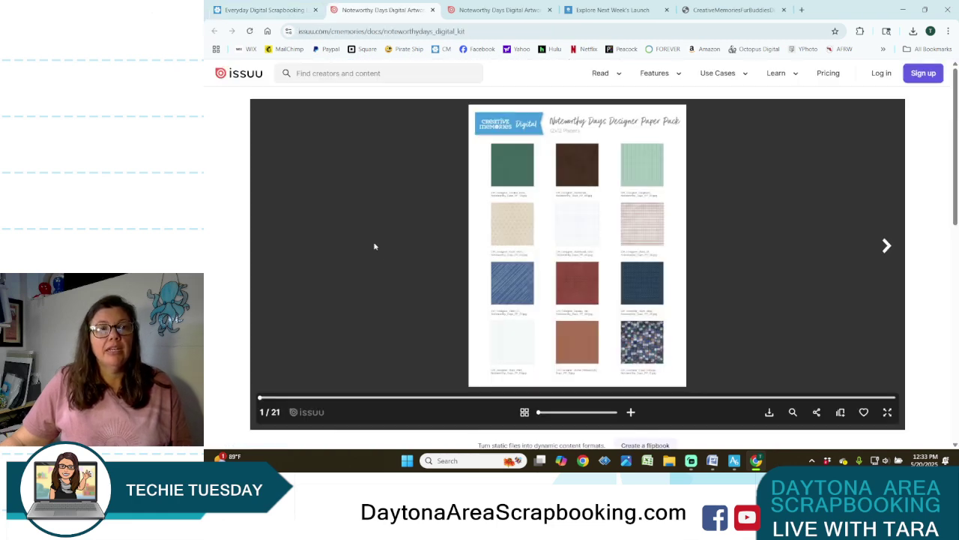
# Step: Page forward through the Noteworthy Days preview to its last spread, examining the papers, Fast2Fab pages, elements and mat pack
pyautogui.click(886, 248)
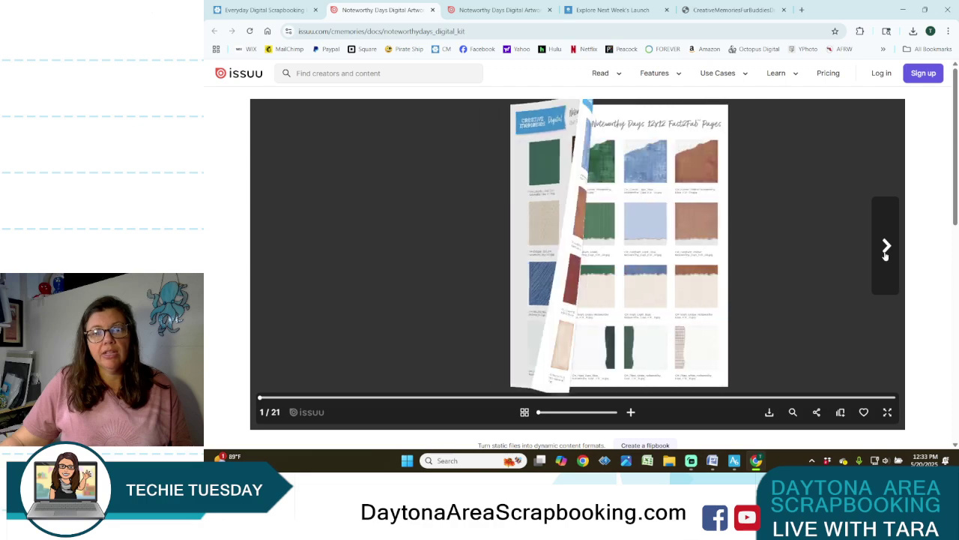
pyautogui.click(885, 247)
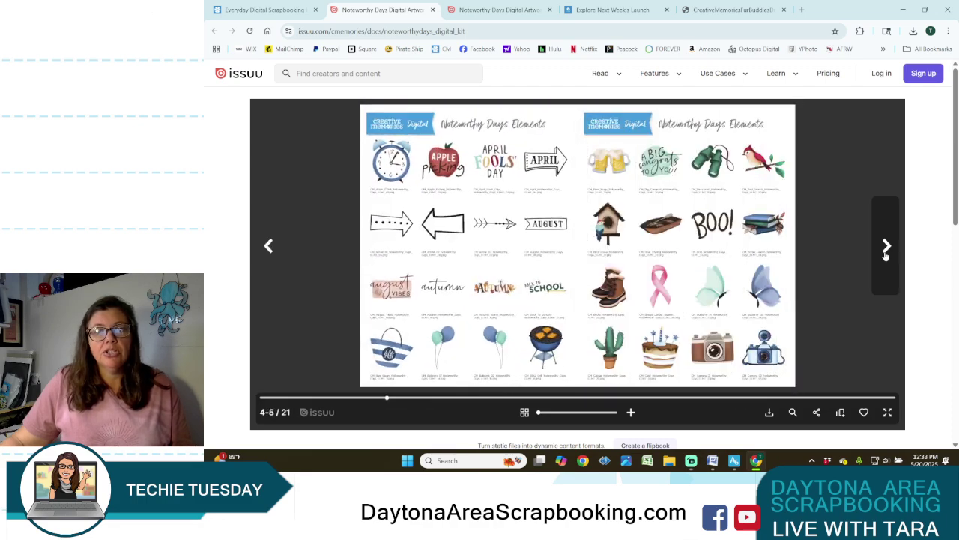
pyautogui.click(885, 247)
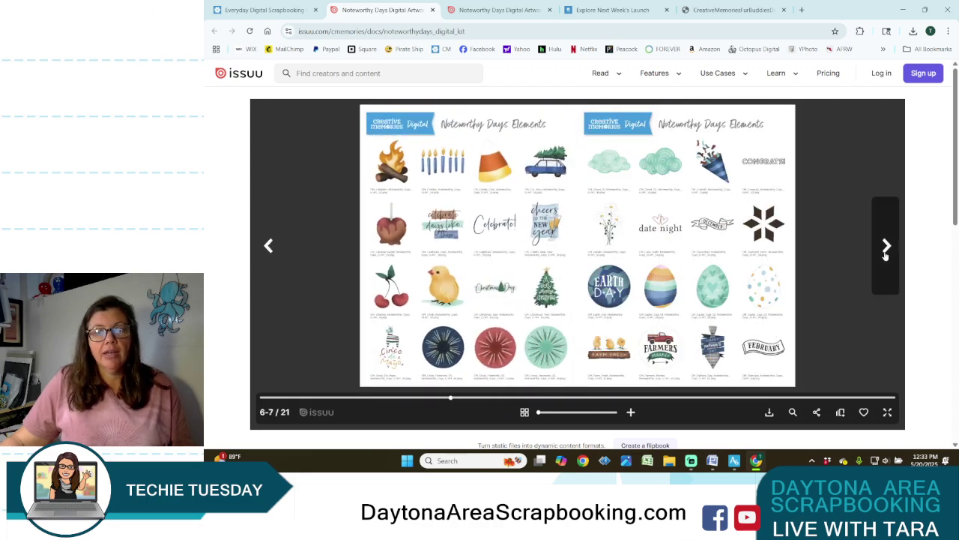
pyautogui.click(886, 251)
pyautogui.click(885, 251)
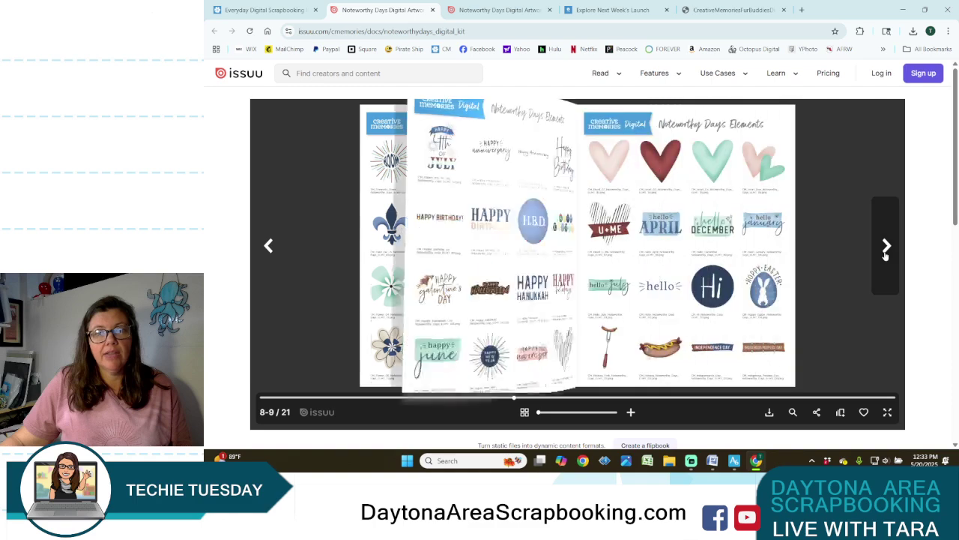
pyautogui.click(886, 251)
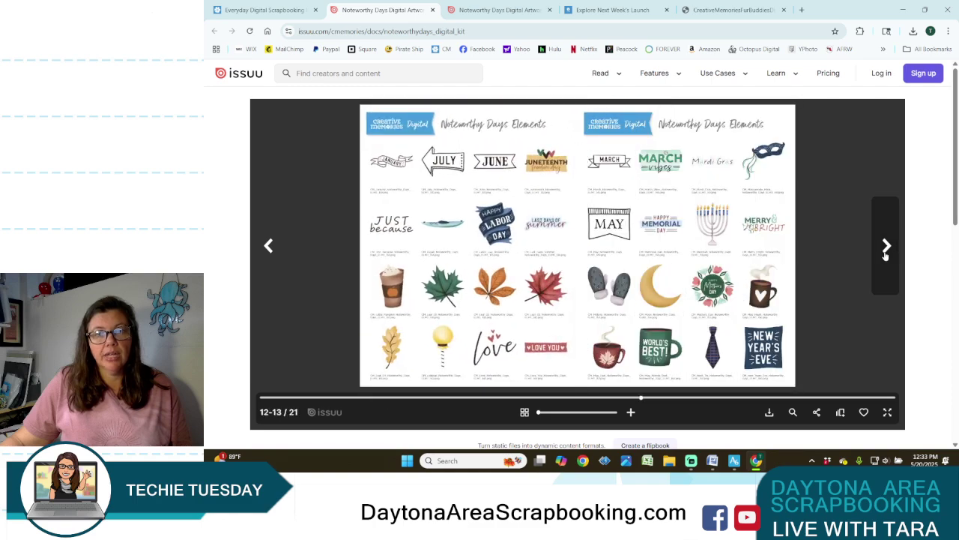
pyautogui.click(885, 252)
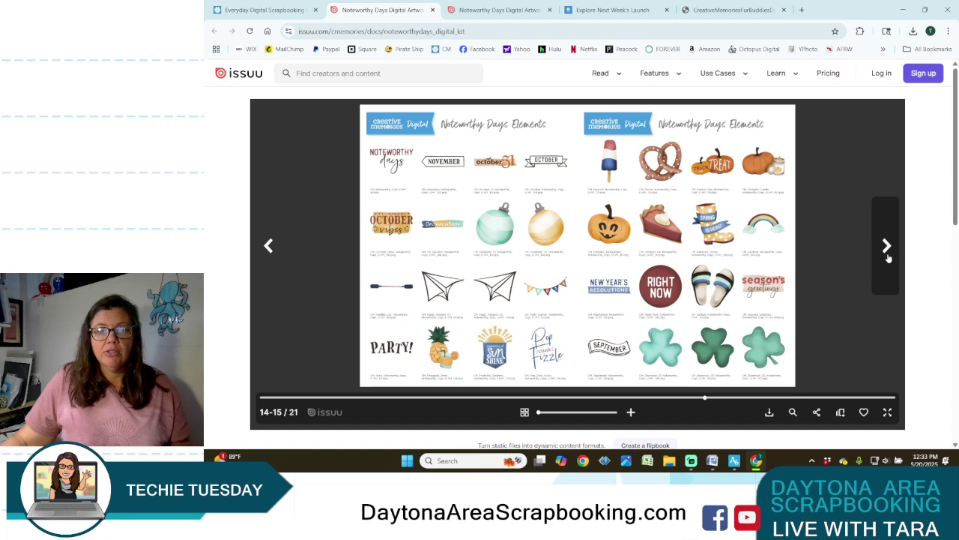
pyautogui.click(886, 251)
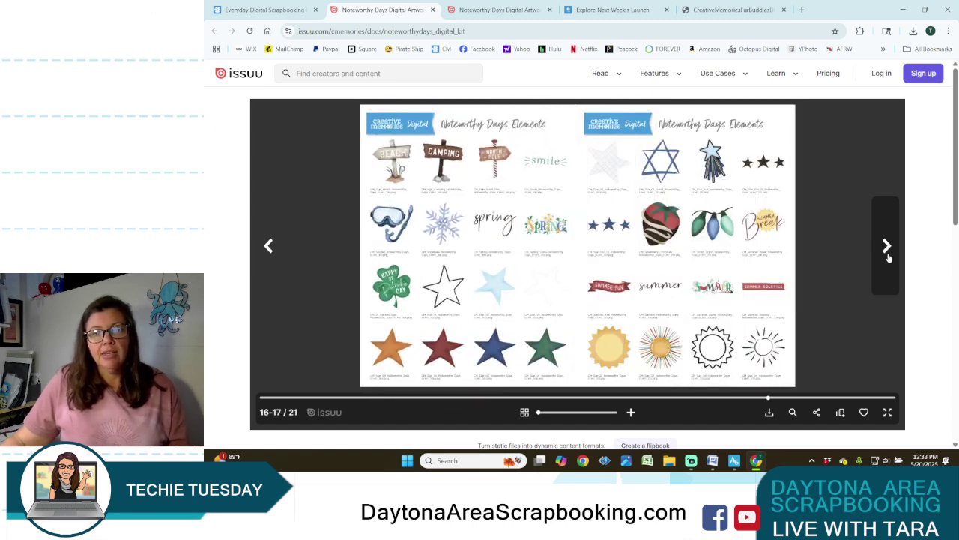
pyautogui.click(889, 257)
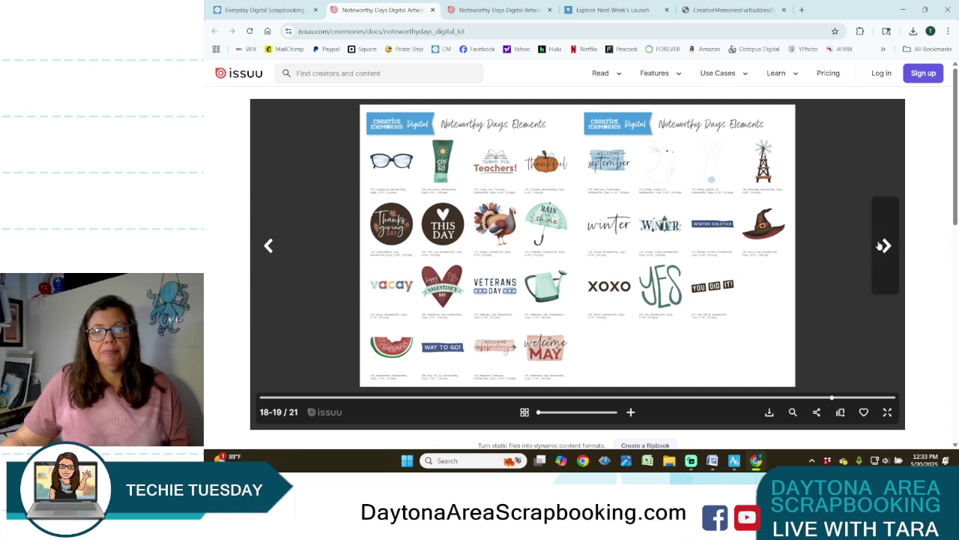
pyautogui.click(885, 245)
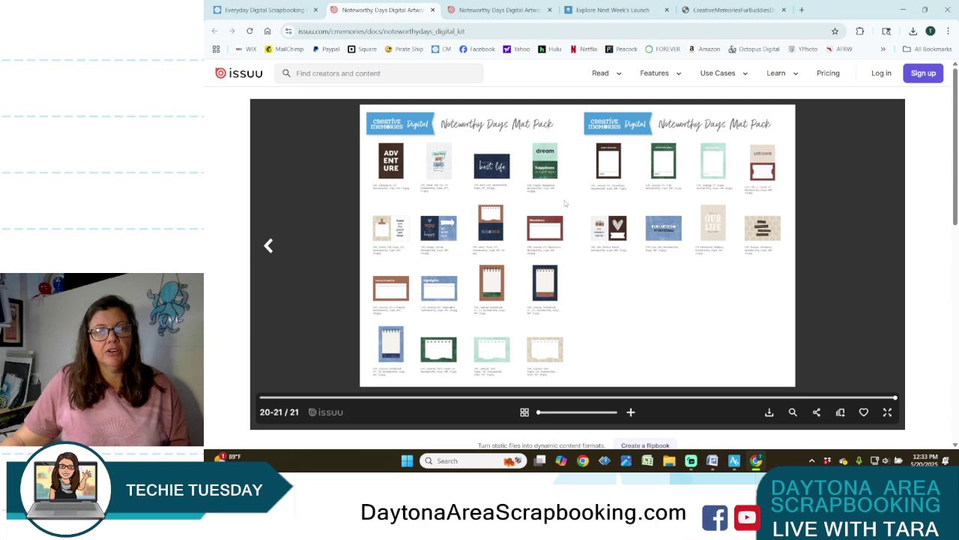
# Step: Page back through the Noteworthy Days preview from the mat pack towards the designer papers on the first page
pyautogui.click(274, 256)
pyautogui.click(274, 257)
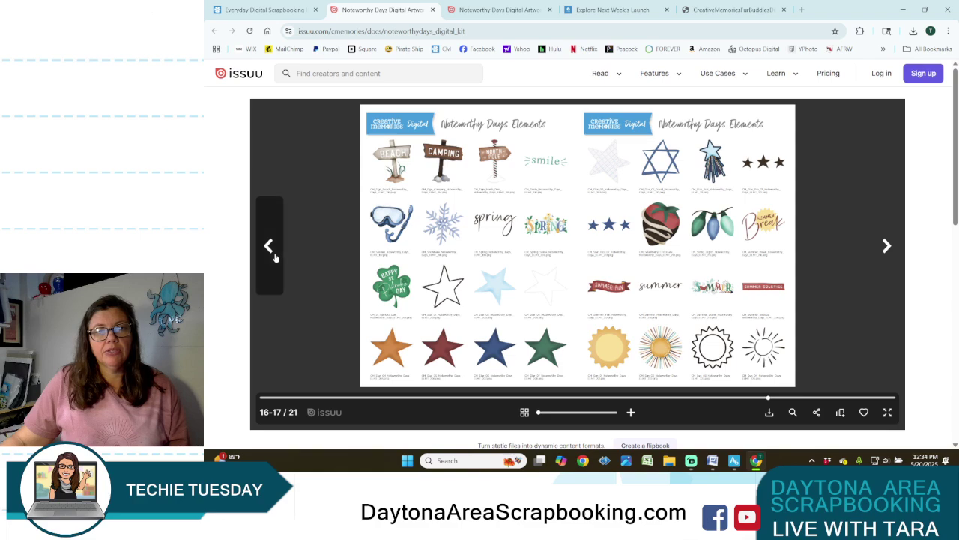
pyautogui.click(275, 257)
pyautogui.click(275, 257)
pyautogui.click(275, 258)
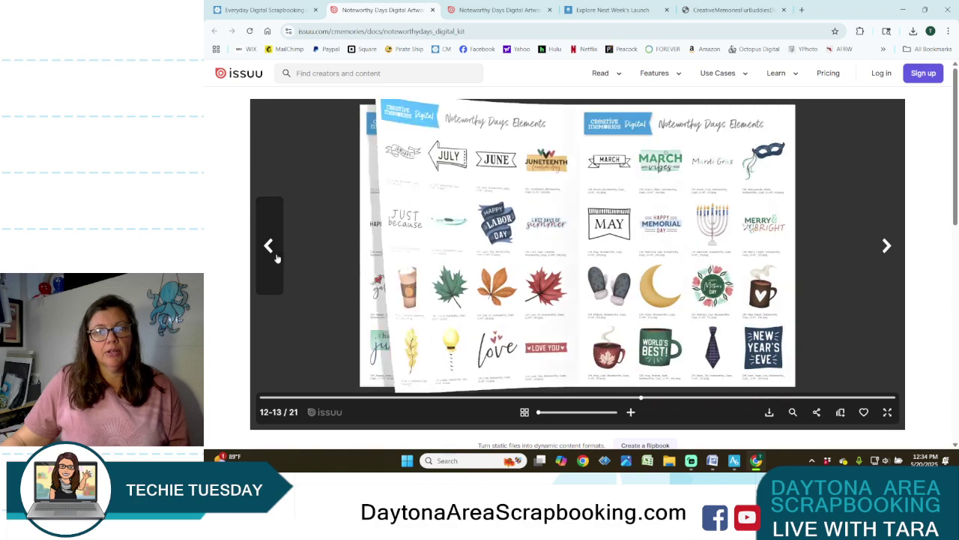
pyautogui.click(276, 257)
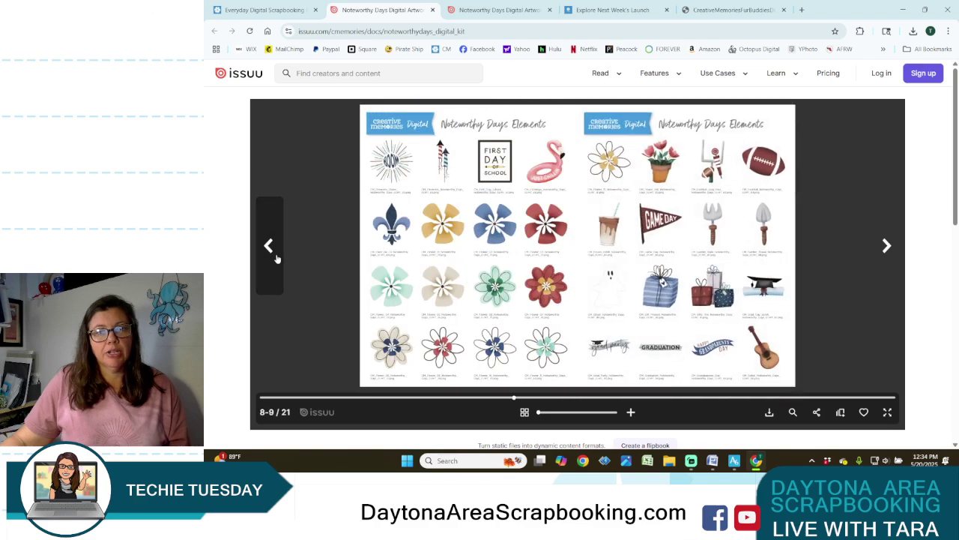
pyautogui.click(275, 258)
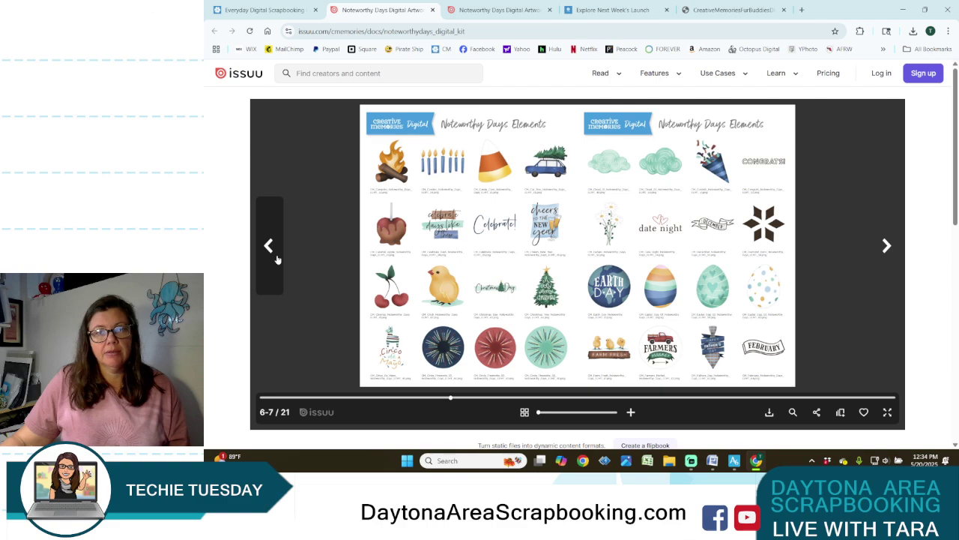
pyautogui.click(276, 257)
pyautogui.click(276, 258)
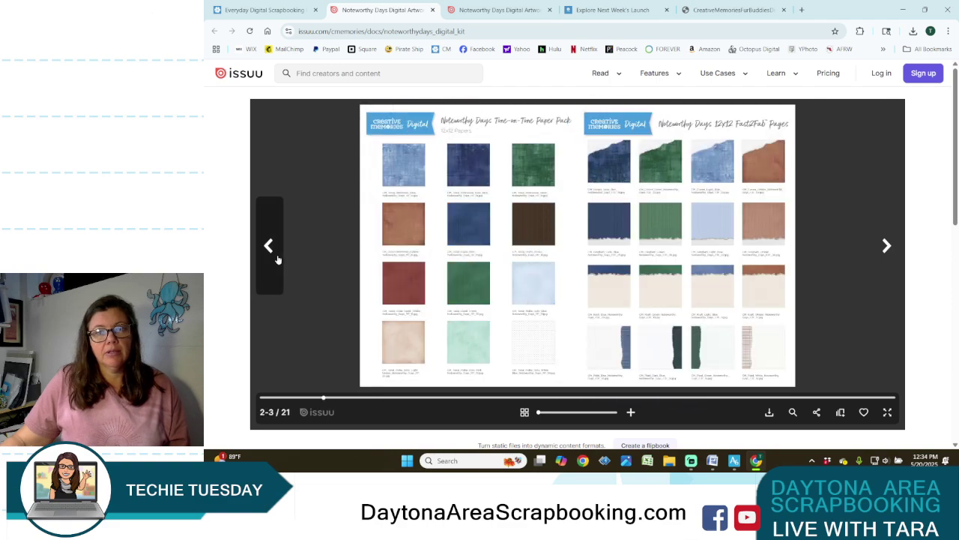
pyautogui.click(277, 257)
# Step: Return to the Digital Noteworthy Days Kit product page and go back to the shop's Digital category
pyautogui.click(264, 9)
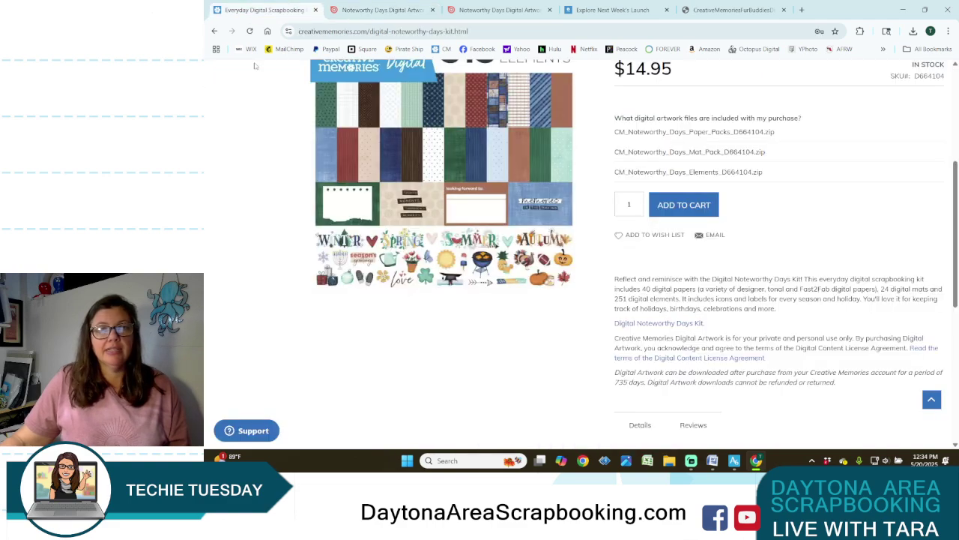
pyautogui.scroll(1, 588, 268)
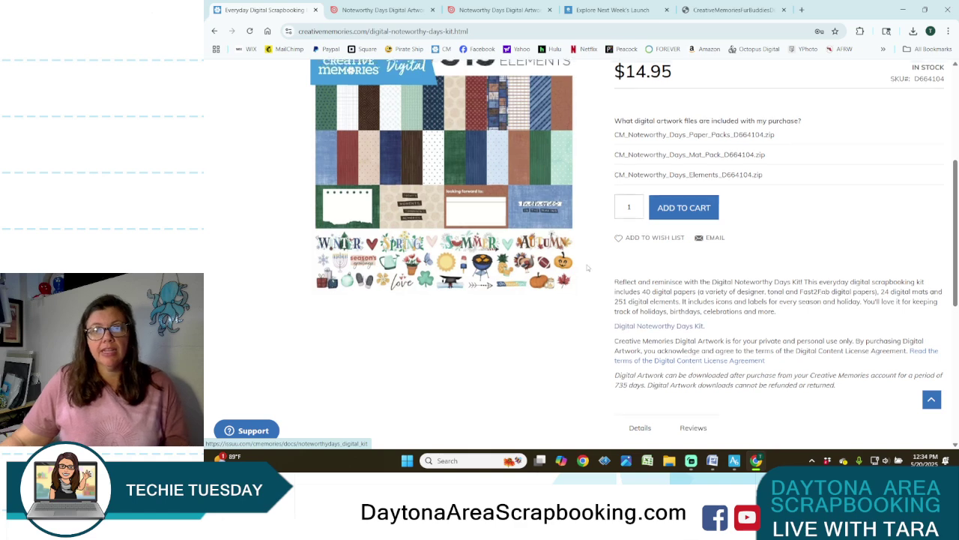
pyautogui.scroll(2, 588, 268)
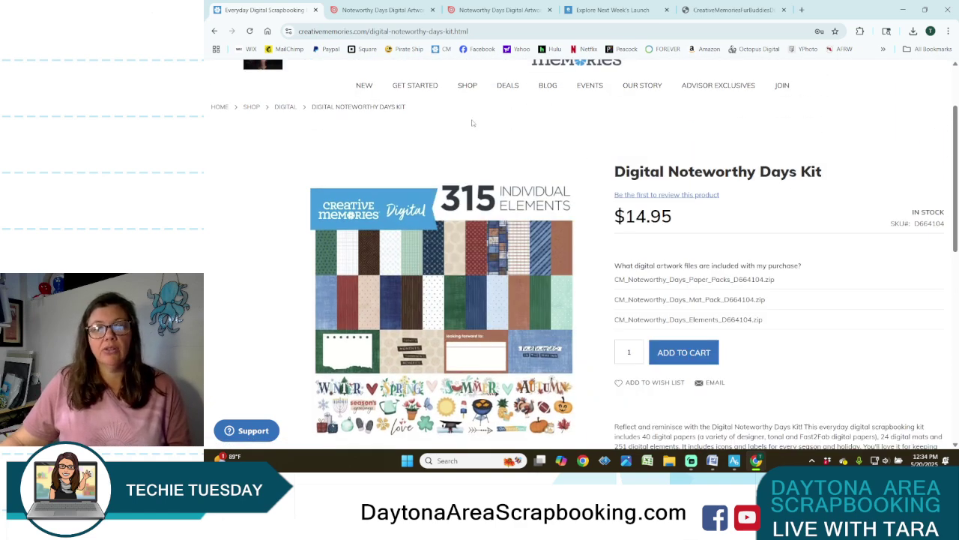
pyautogui.click(285, 107)
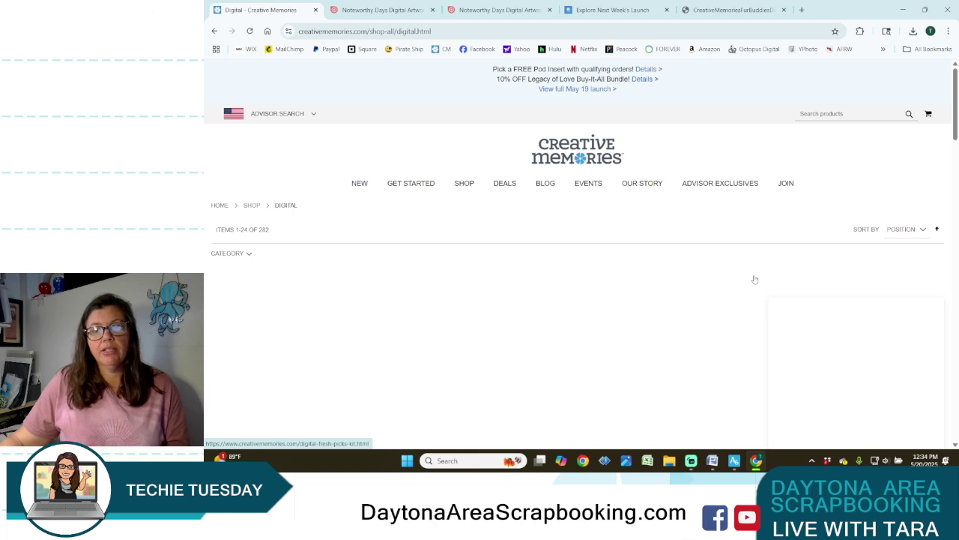
# Step: Look over the shop's Digital category, from the custom albums and foiled spines to the digital artwork kits, and return to its start
pyautogui.scroll(-2, 754, 279)
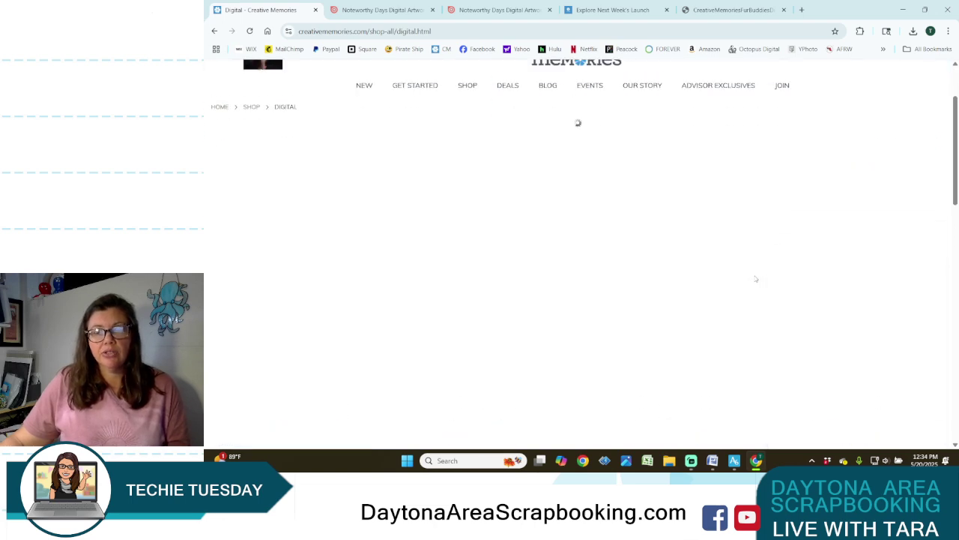
pyautogui.scroll(-5, 755, 279)
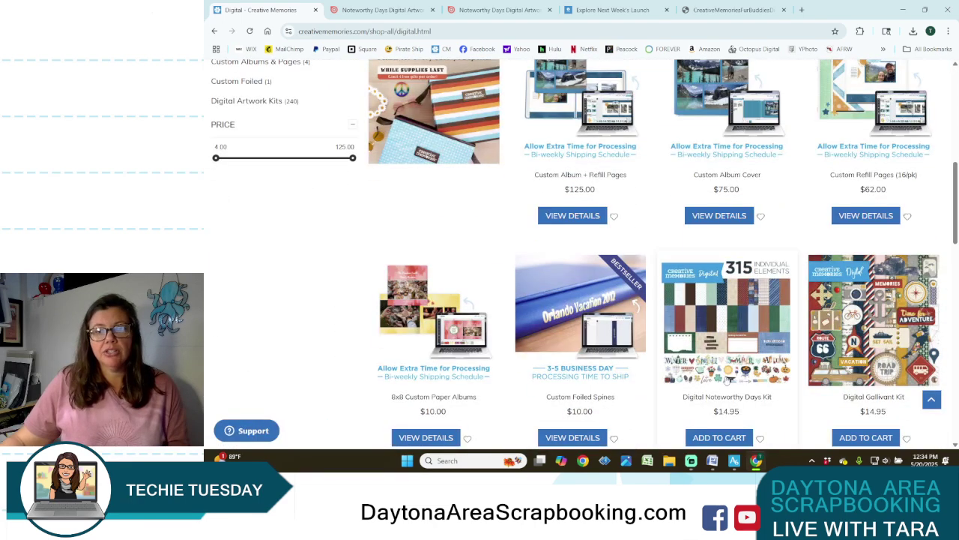
pyautogui.scroll(-1, 755, 279)
pyautogui.click(719, 339)
pyautogui.scroll(5, 764, 259)
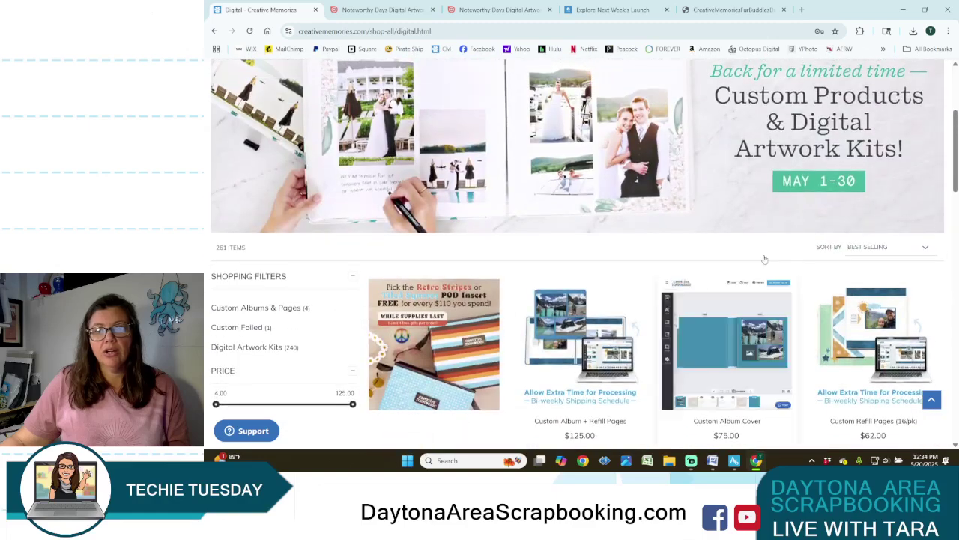
pyautogui.scroll(4, 764, 259)
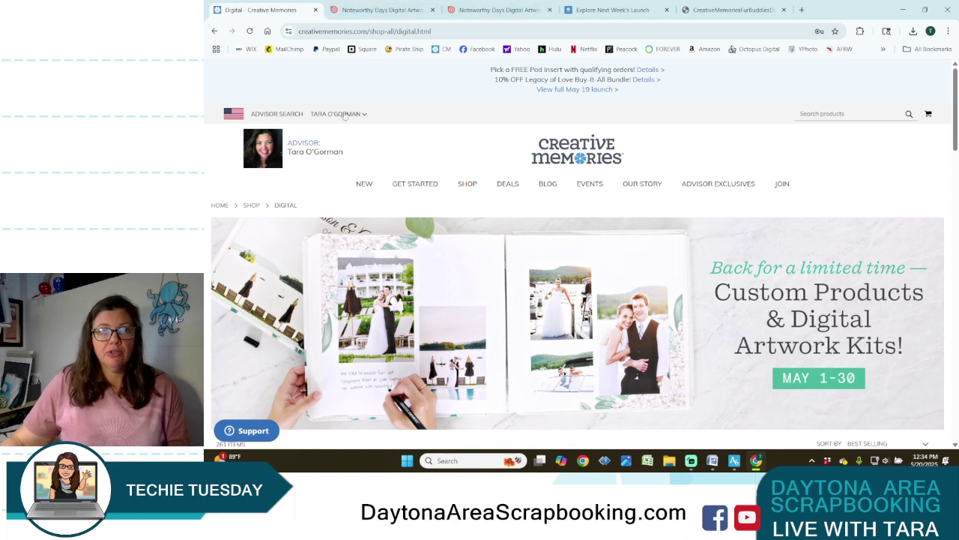
# Step: Open the My Account page and look through its account details and recent orders
pyautogui.click(344, 110)
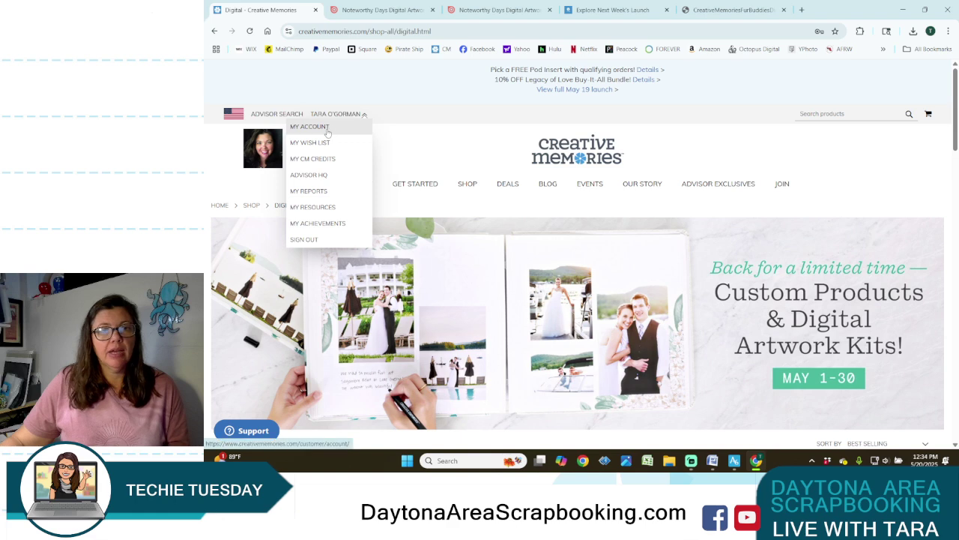
pyautogui.click(328, 129)
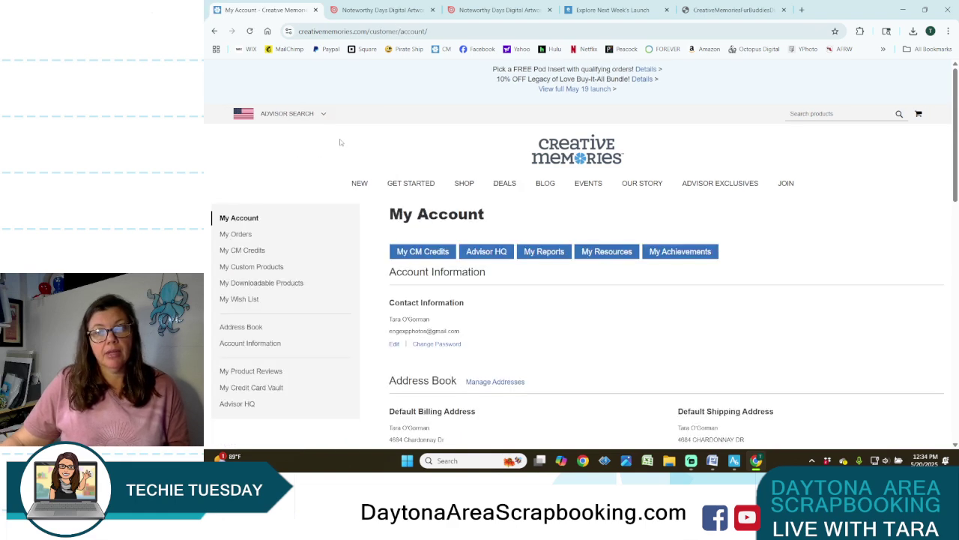
pyautogui.scroll(-6, 784, 323)
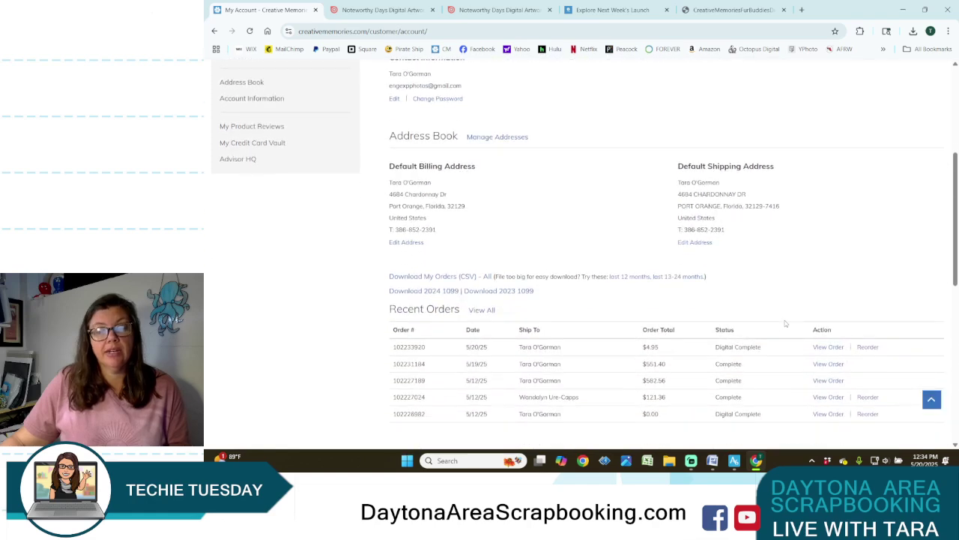
pyautogui.scroll(2, 783, 314)
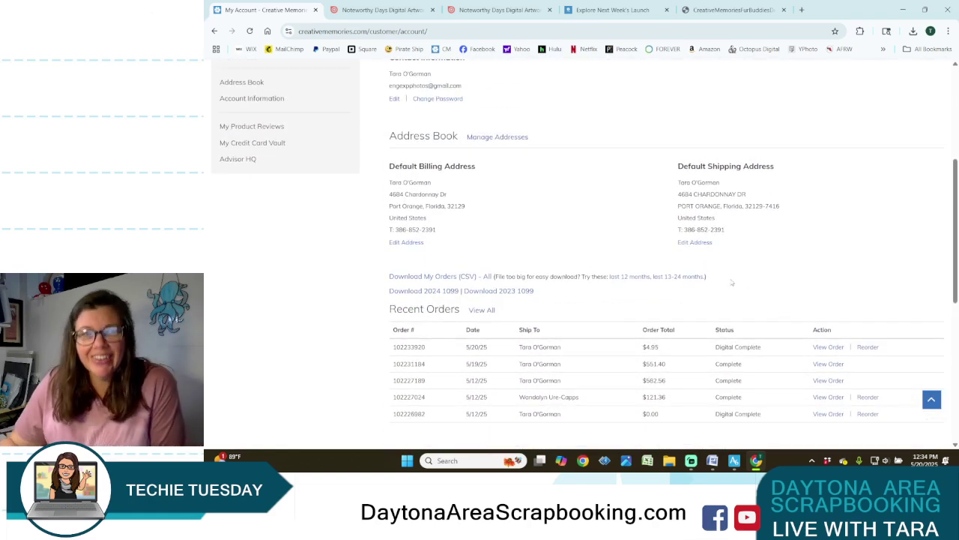
pyautogui.scroll(-2, 732, 280)
pyautogui.scroll(5, 703, 280)
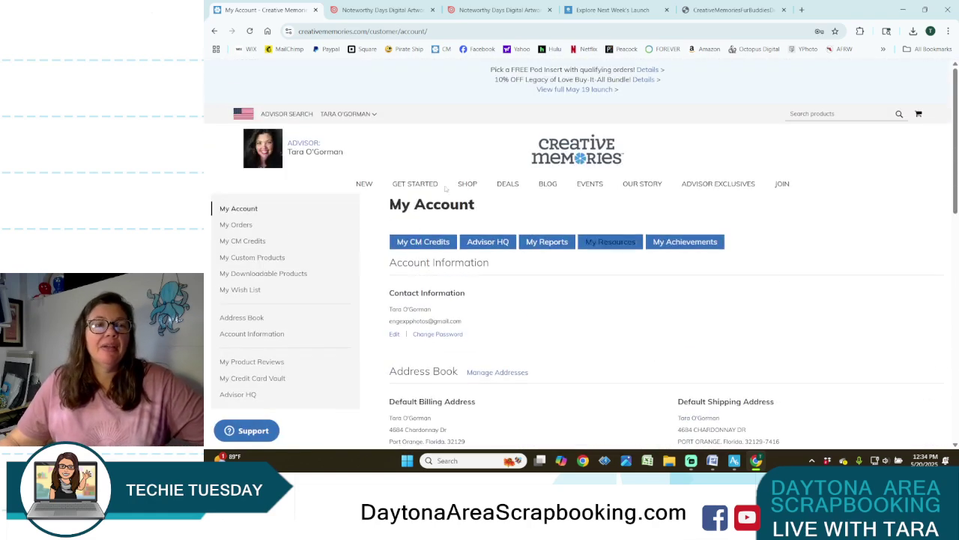
# Step: Open the My Downloadable Products list and review the purchased kit files available for download
pyautogui.click(304, 274)
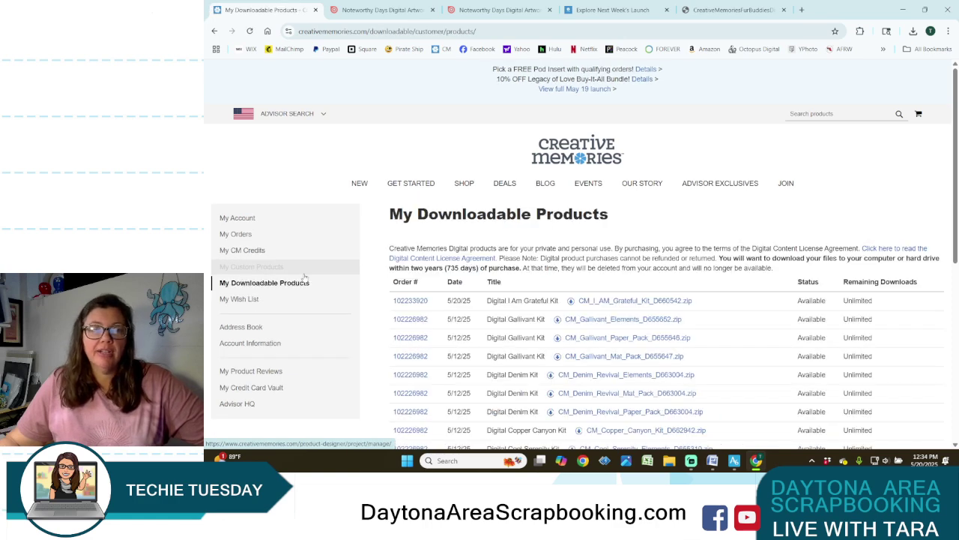
pyautogui.scroll(-2, 621, 285)
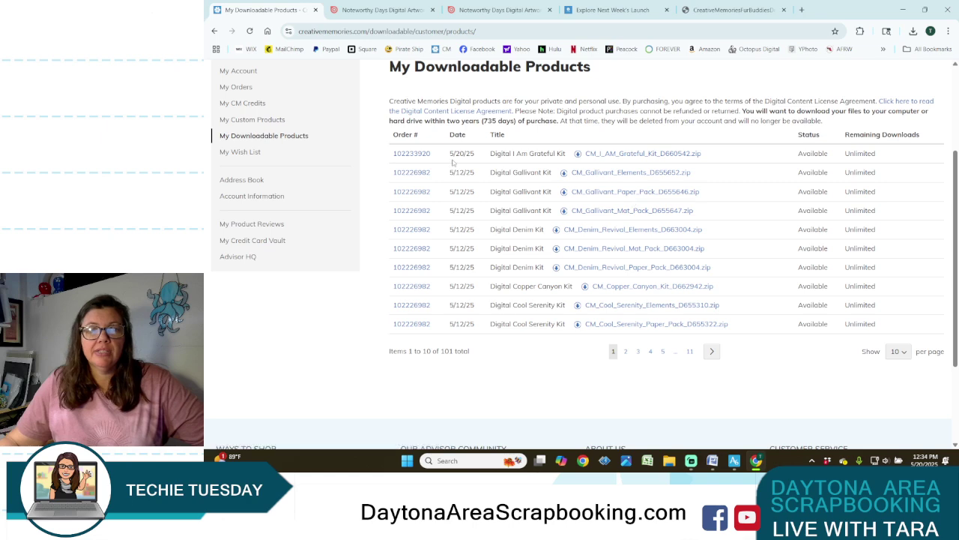
pyautogui.click(585, 156)
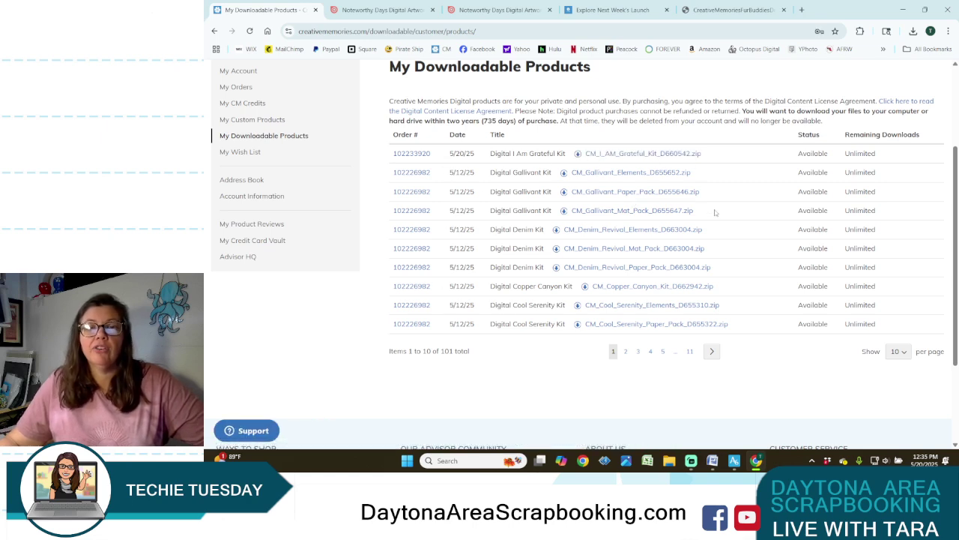
pyautogui.scroll(2, 716, 216)
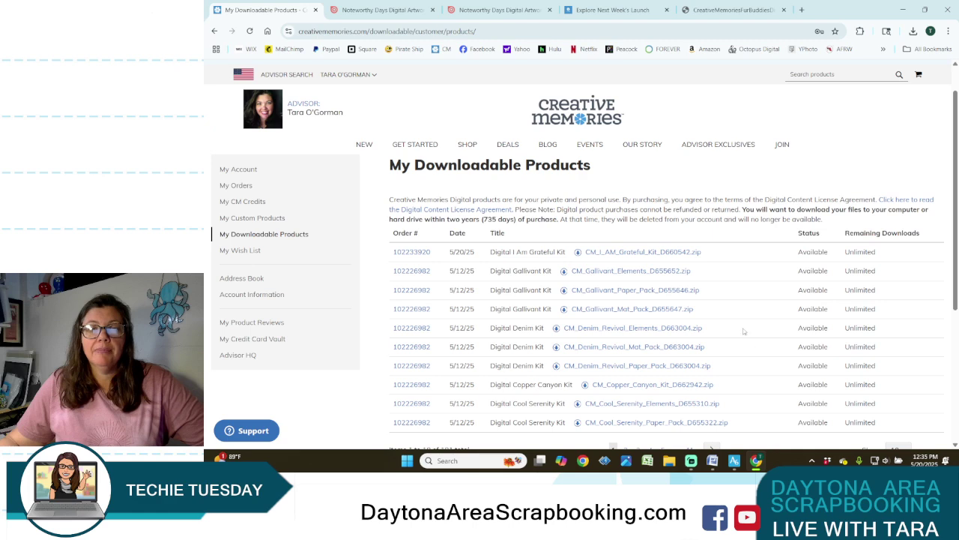
# Step: Download CM_I_AM_Grateful_Kit_D660542.zip and switch to File Explorer to open the Downloads folder
pyautogui.click(628, 255)
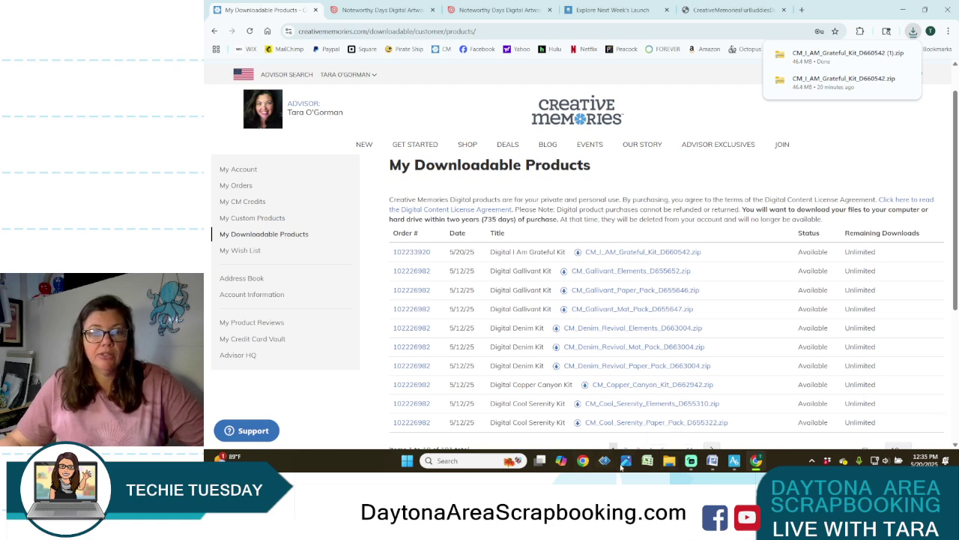
pyautogui.click(669, 462)
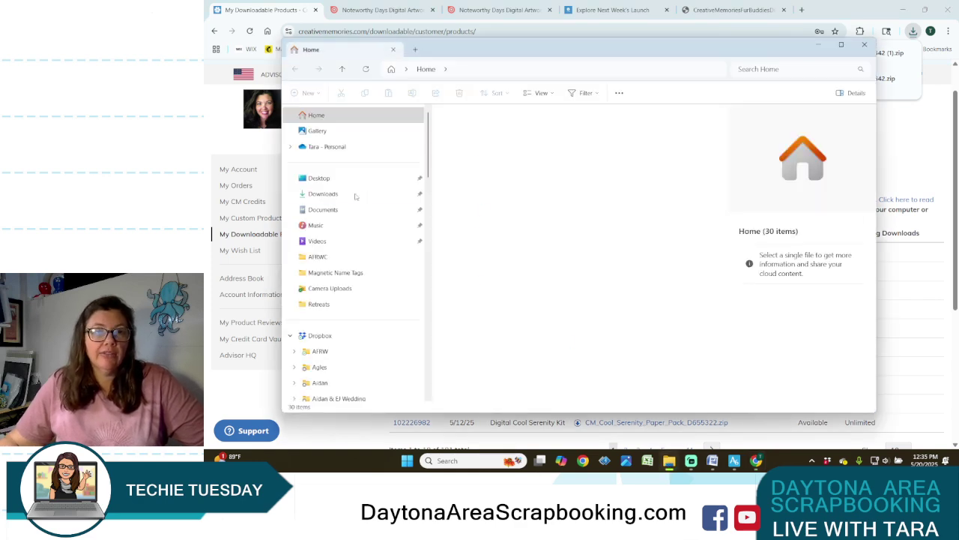
pyautogui.click(333, 195)
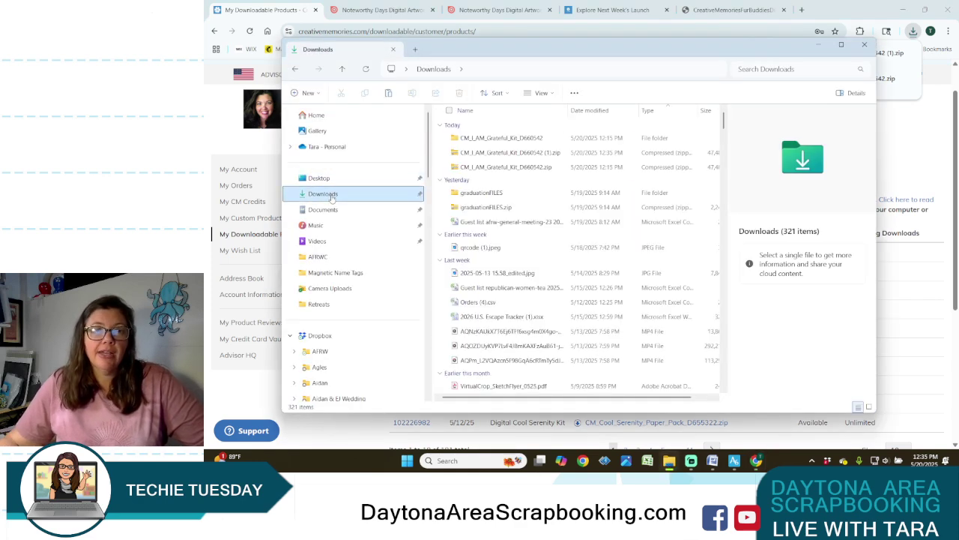
pyautogui.click(514, 168)
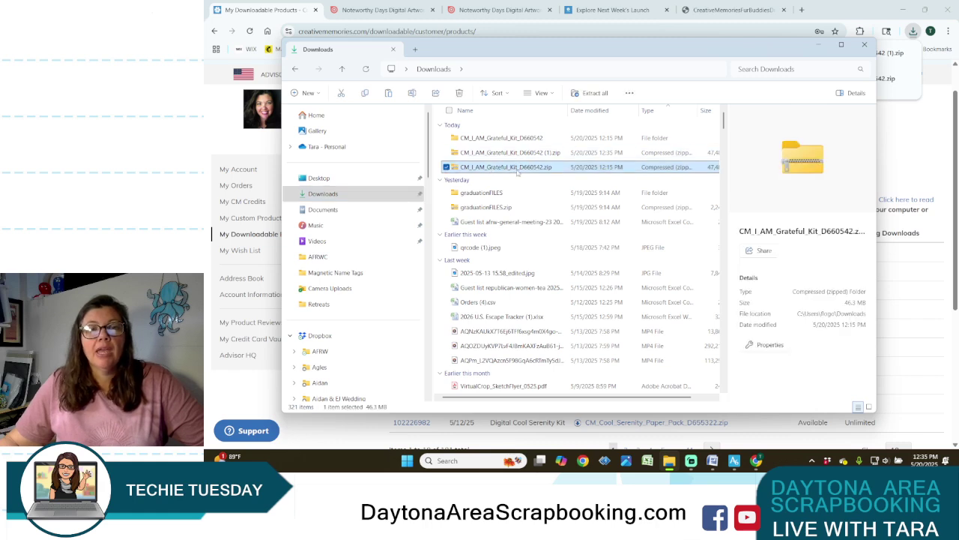
pyautogui.rightClick(517, 170)
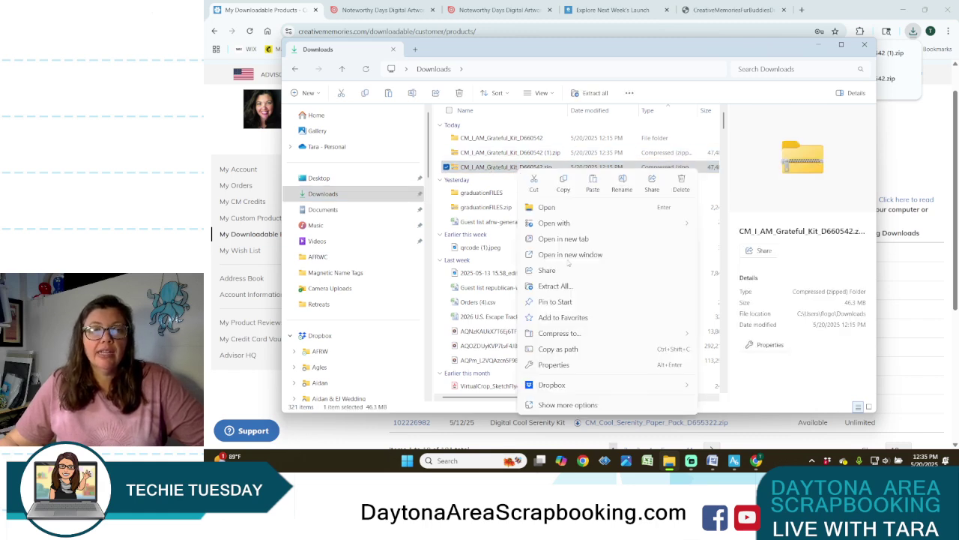
pyautogui.click(570, 288)
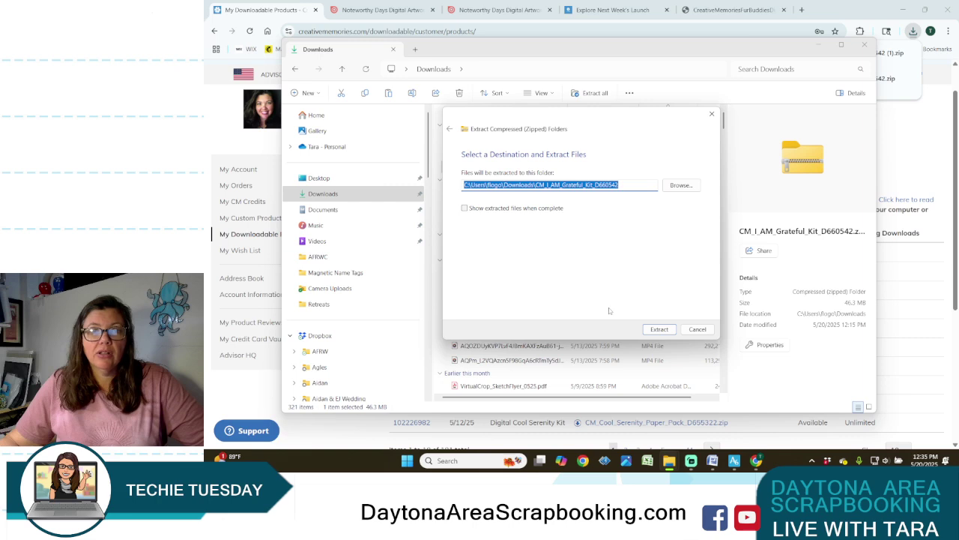
pyautogui.click(661, 330)
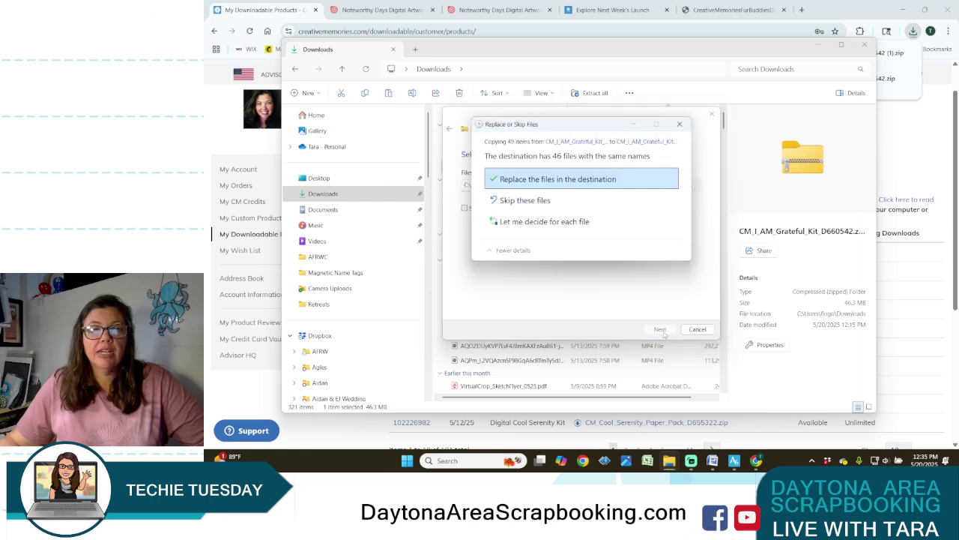
pyautogui.click(679, 125)
# Step: Extract CM_I_AM_Grateful_Kit_D660542 (1).zip into its own folder within Downloads, and close File Explorer
pyautogui.click(489, 152)
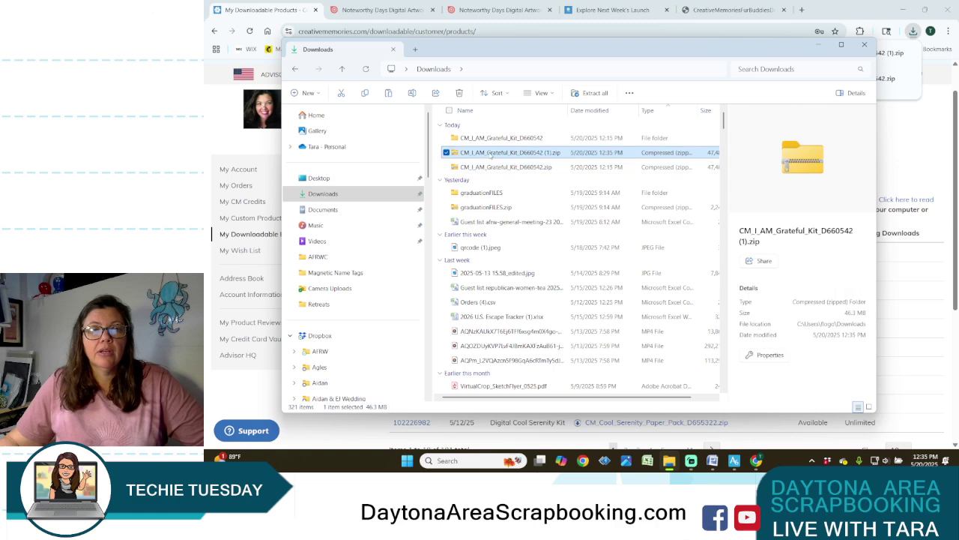
pyautogui.rightClick(490, 152)
pyautogui.click(548, 273)
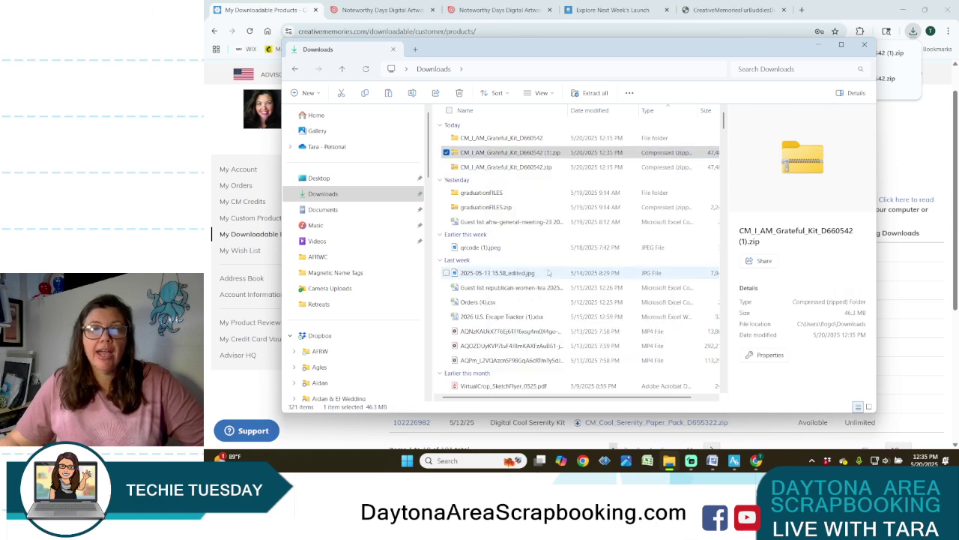
pyautogui.click(655, 330)
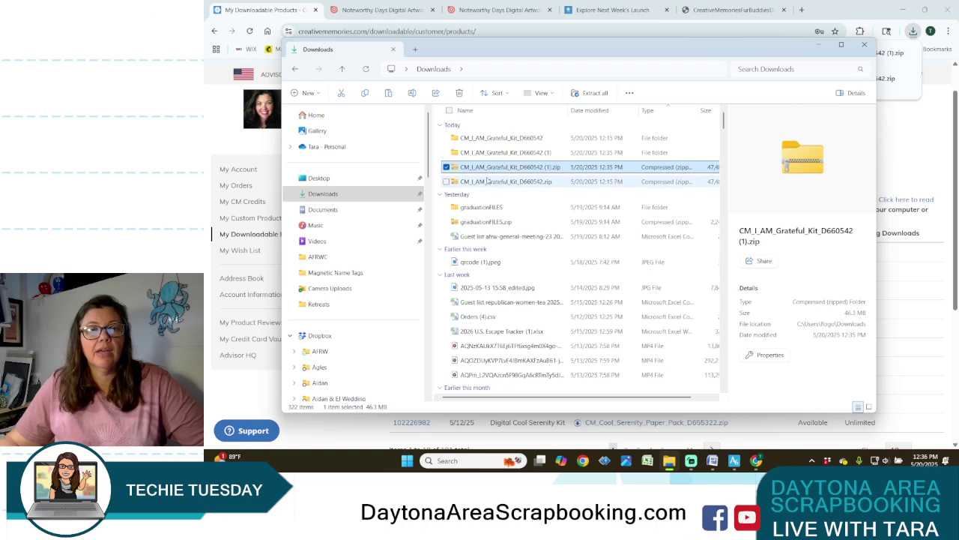
pyautogui.click(864, 45)
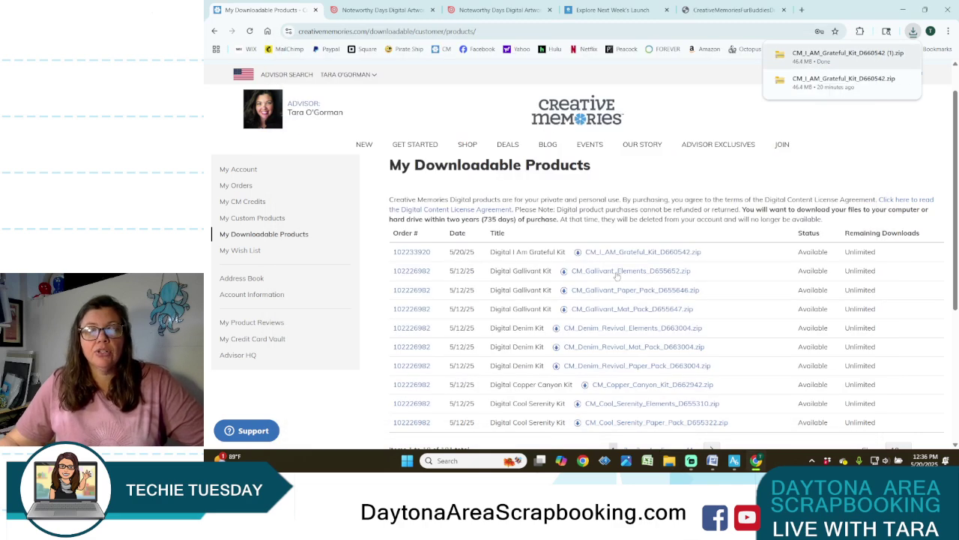
# Step: Switch to Artisan 6, open its content manager and look through the embellishments of the I Am Grateful kit
pyautogui.click(734, 463)
pyautogui.click(422, 87)
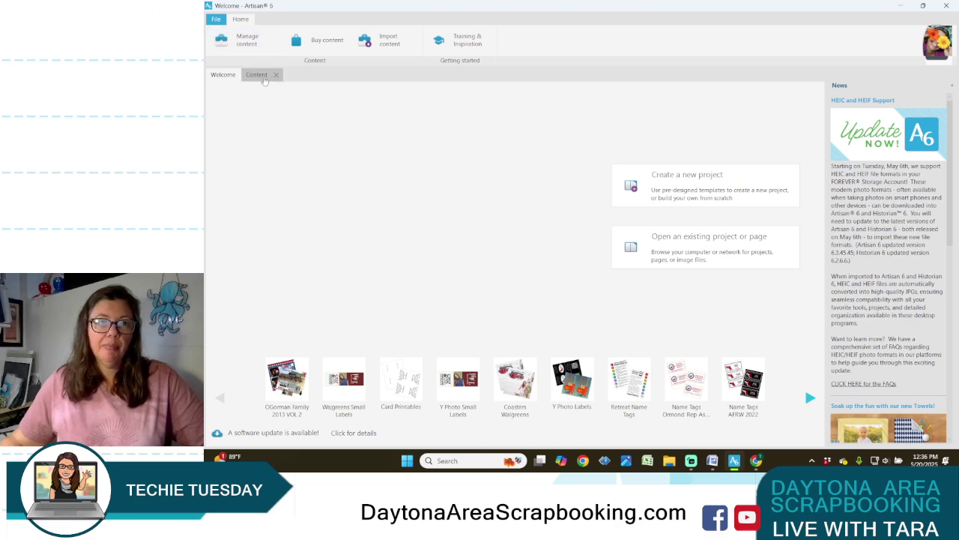
pyautogui.click(256, 75)
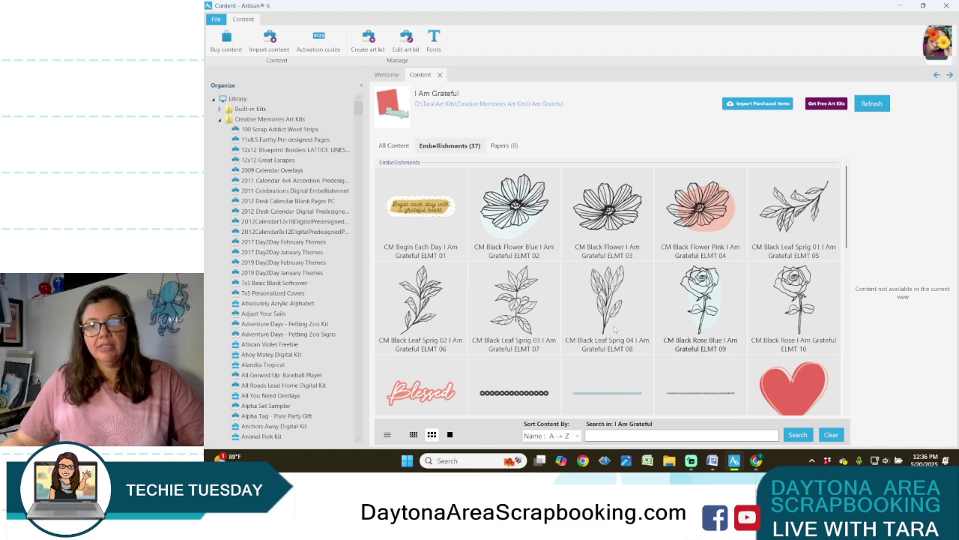
pyautogui.scroll(-5, 622, 290)
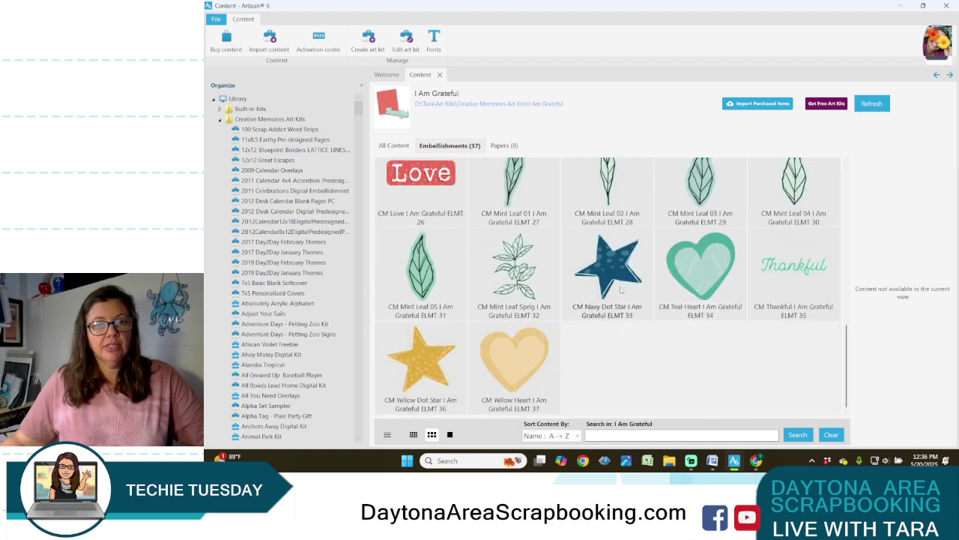
pyautogui.scroll(2, 621, 288)
pyautogui.scroll(3, 620, 289)
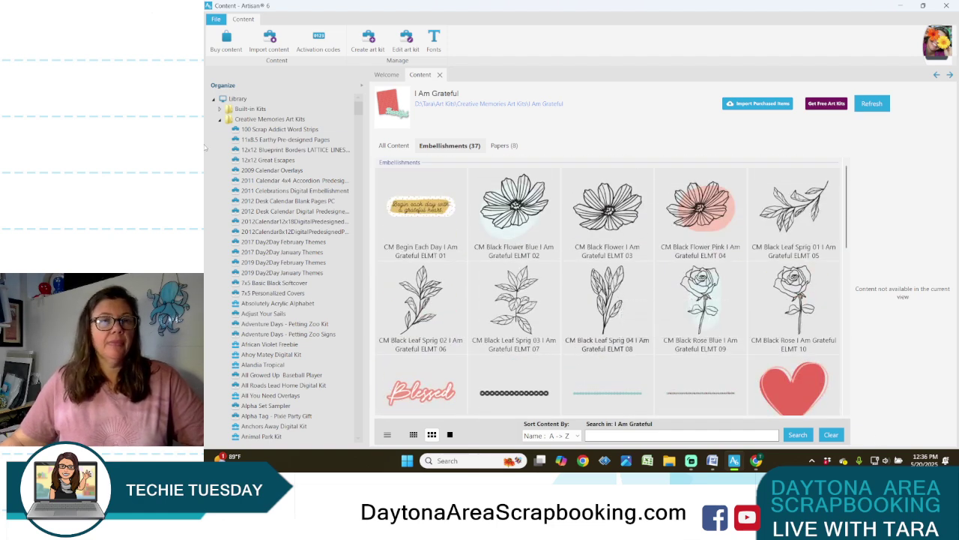
# Step: Browse the kits in the library's Creative Memories Art Kits folder and show the folder's contents
pyautogui.scroll(-15, 310, 191)
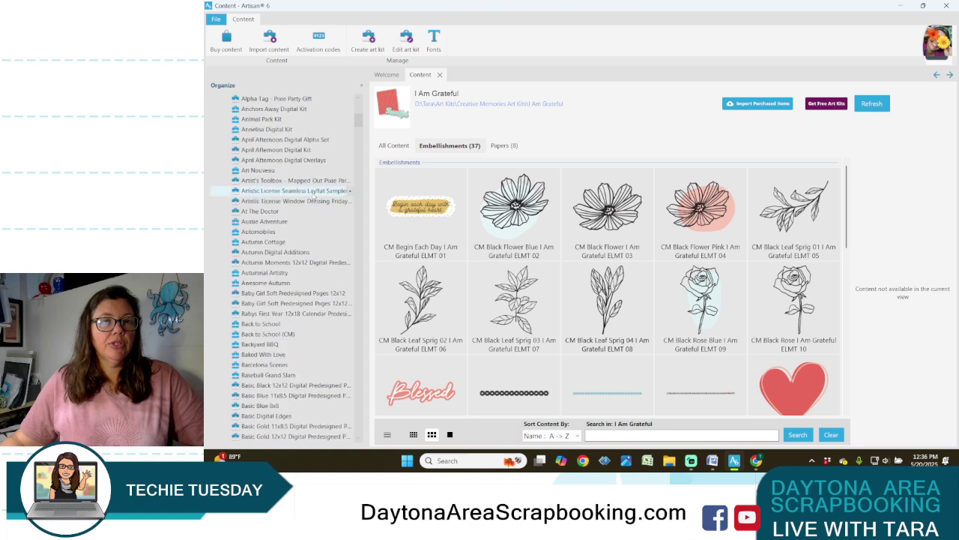
pyautogui.scroll(-15, 313, 197)
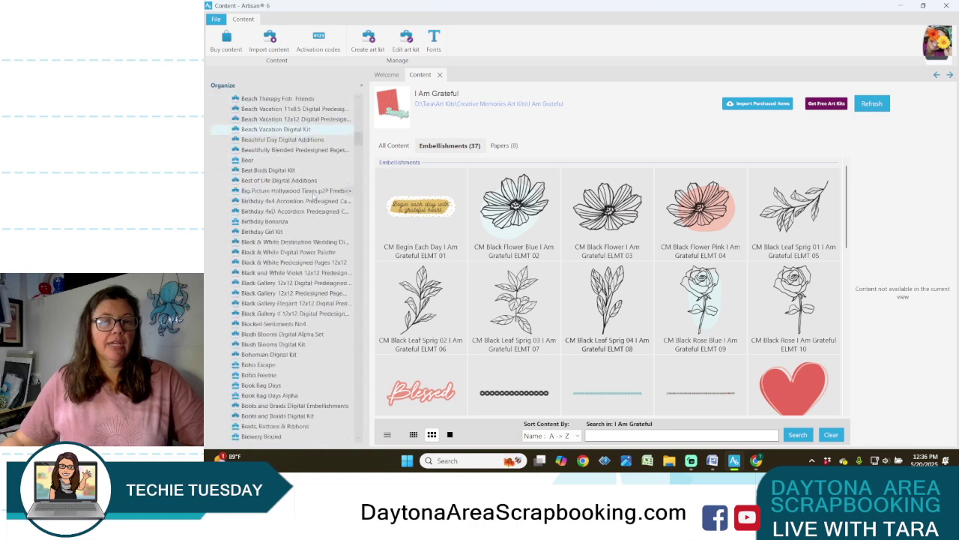
pyautogui.scroll(-10, 312, 197)
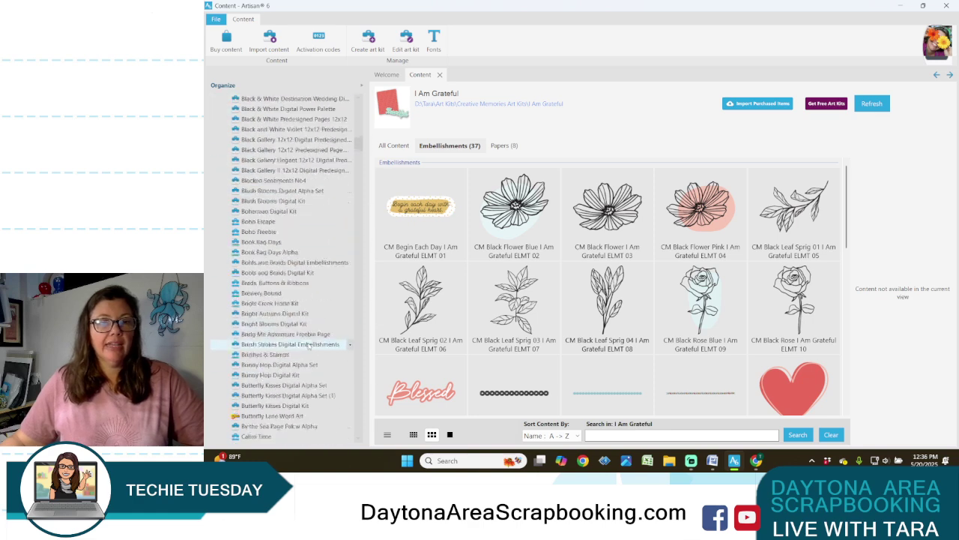
pyautogui.scroll(-10, 310, 337)
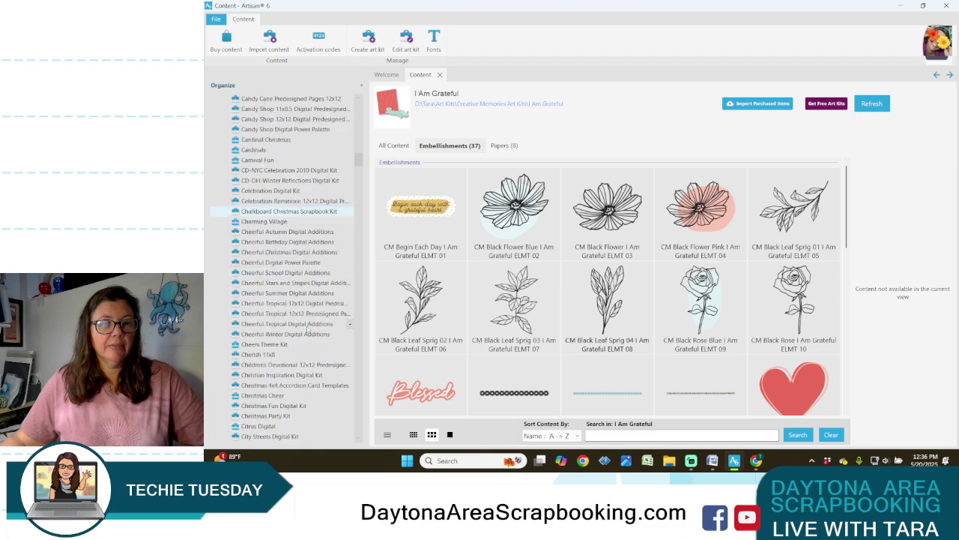
pyautogui.scroll(20, 329, 177)
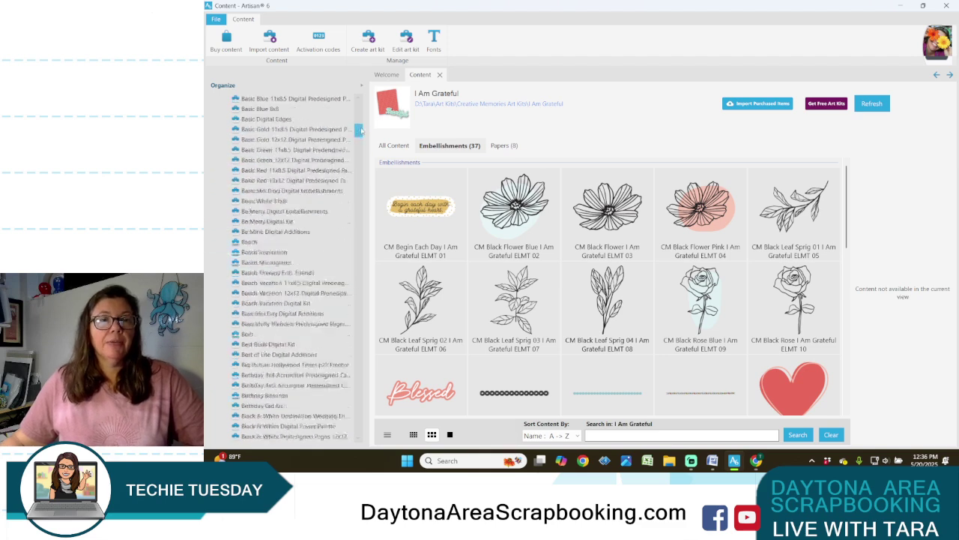
pyautogui.click(268, 120)
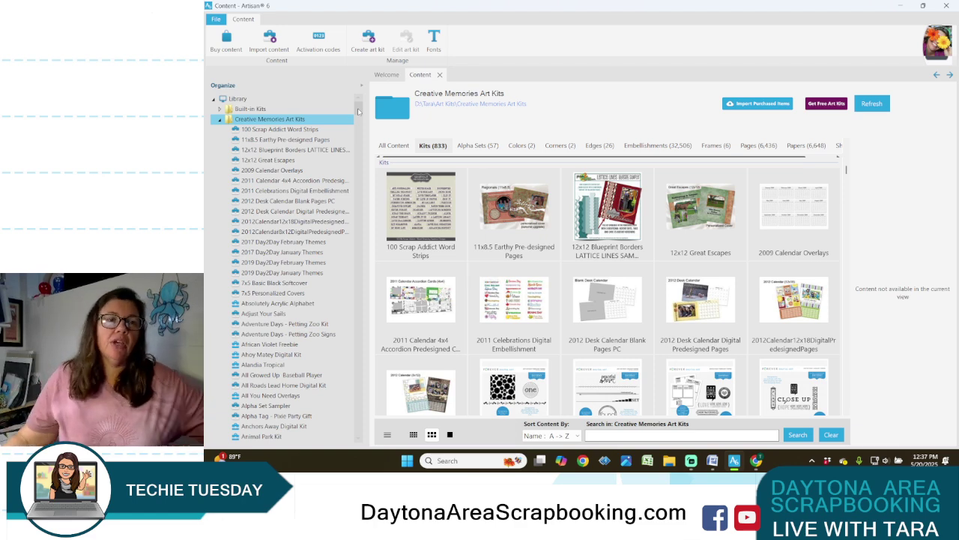
pyautogui.scroll(-5, 309, 303)
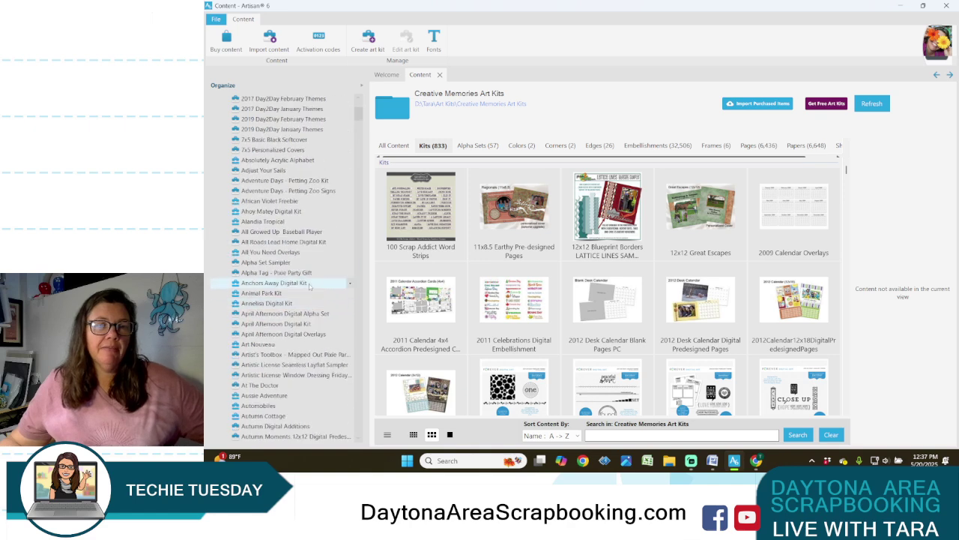
# Step: Create a new personal art kit named I Am Grateful 2 in the Creative Memories Art Kits folder
pyautogui.scroll(5, 309, 285)
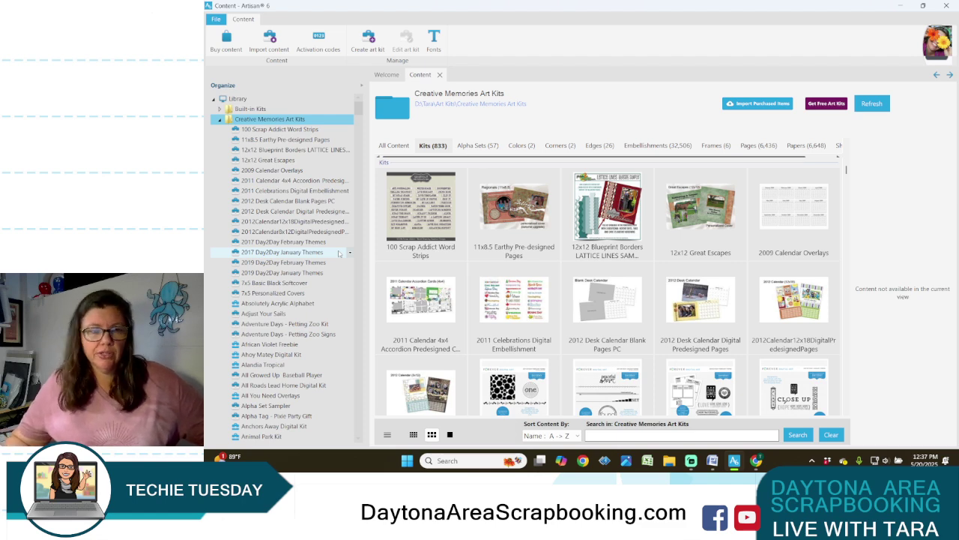
pyautogui.rightClick(303, 121)
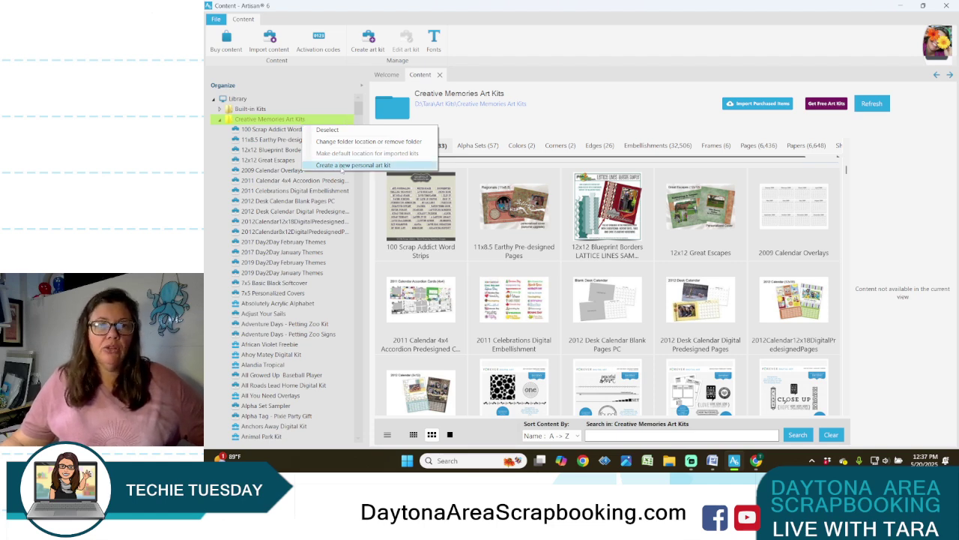
pyautogui.click(341, 166)
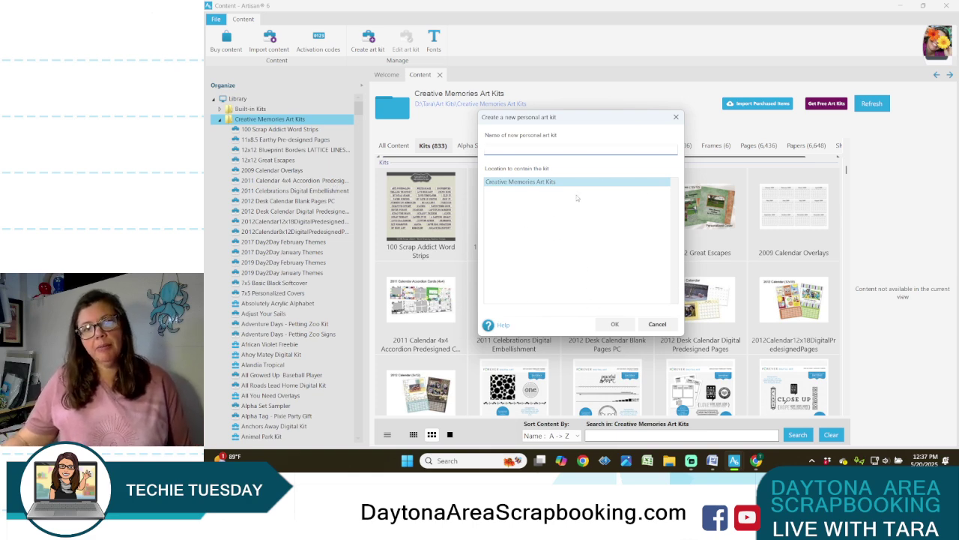
pyautogui.click(487, 149)
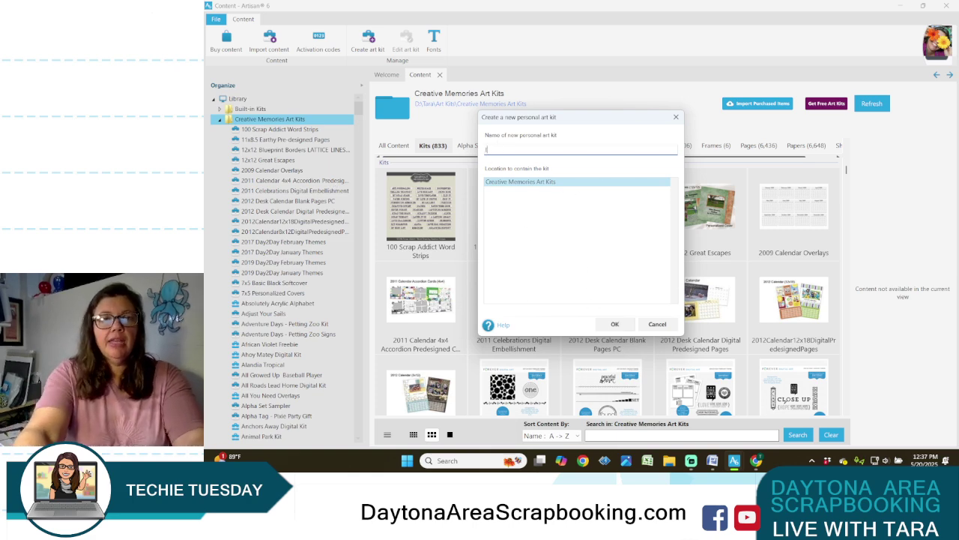
pyautogui.write('I AM')
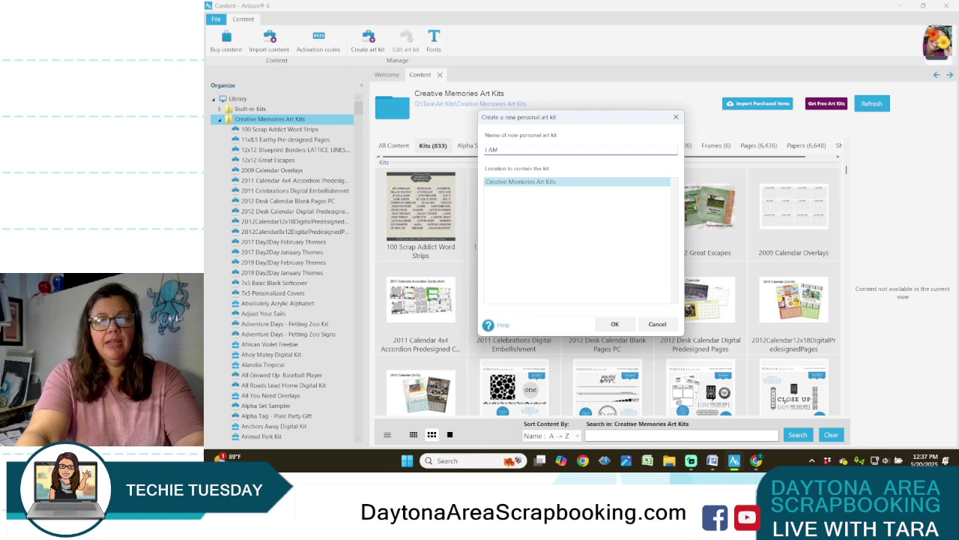
pyautogui.write('m ')
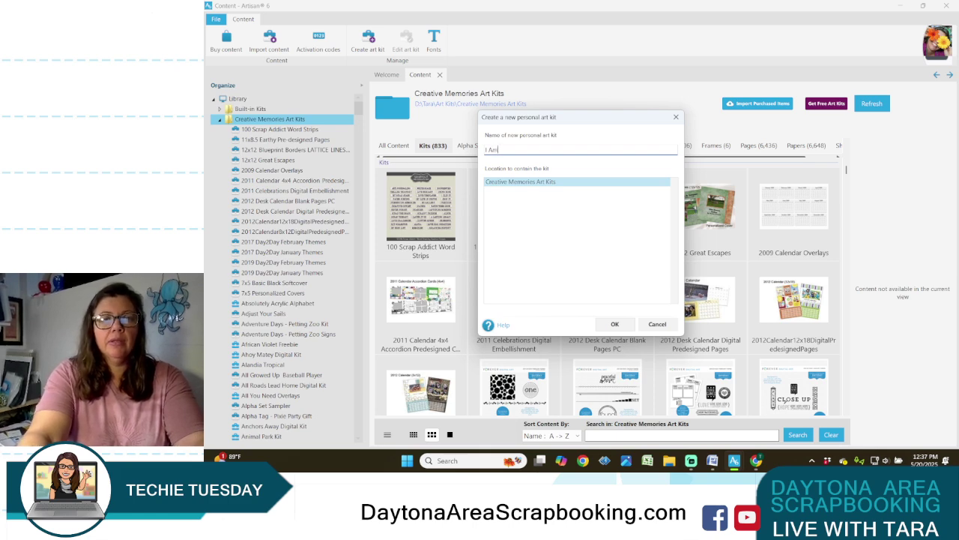
pyautogui.write('Gra')
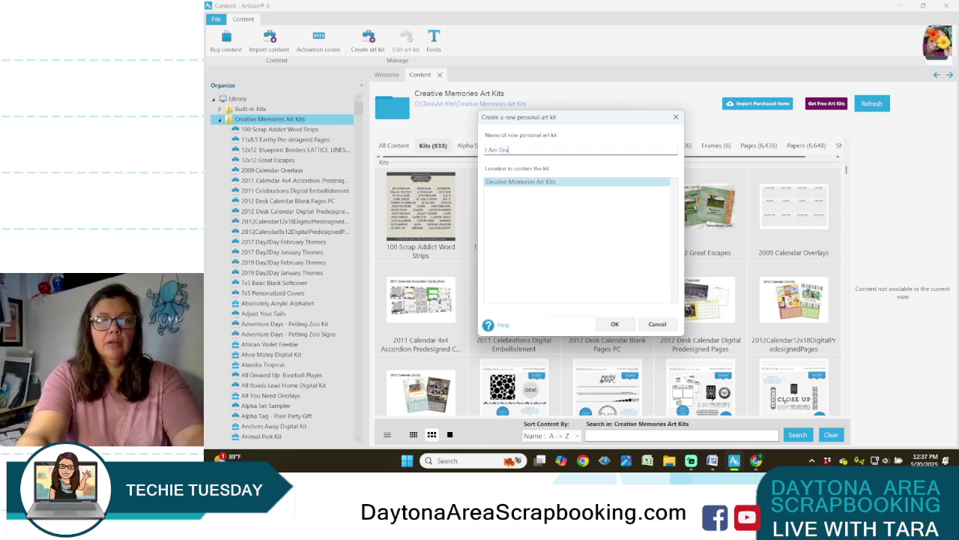
pyautogui.write('teful')
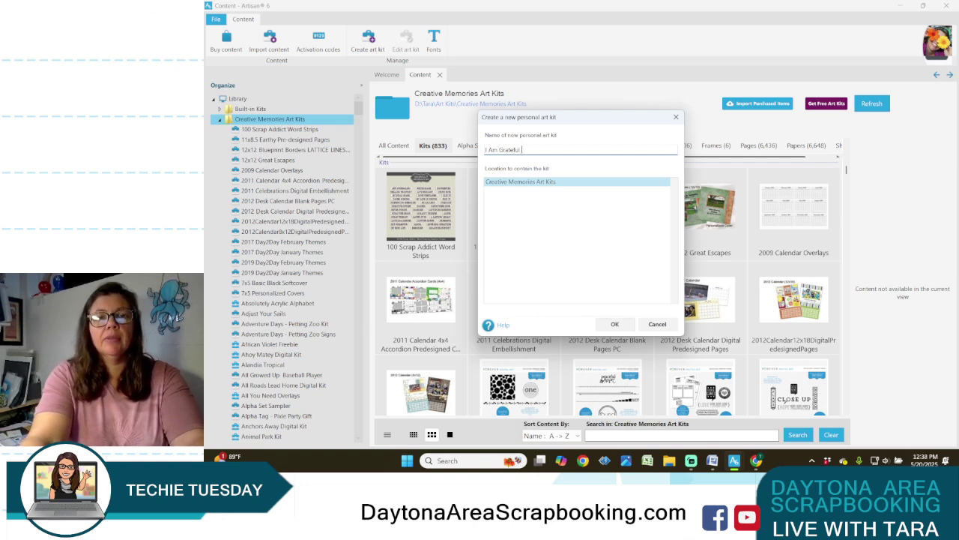
pyautogui.write('2')
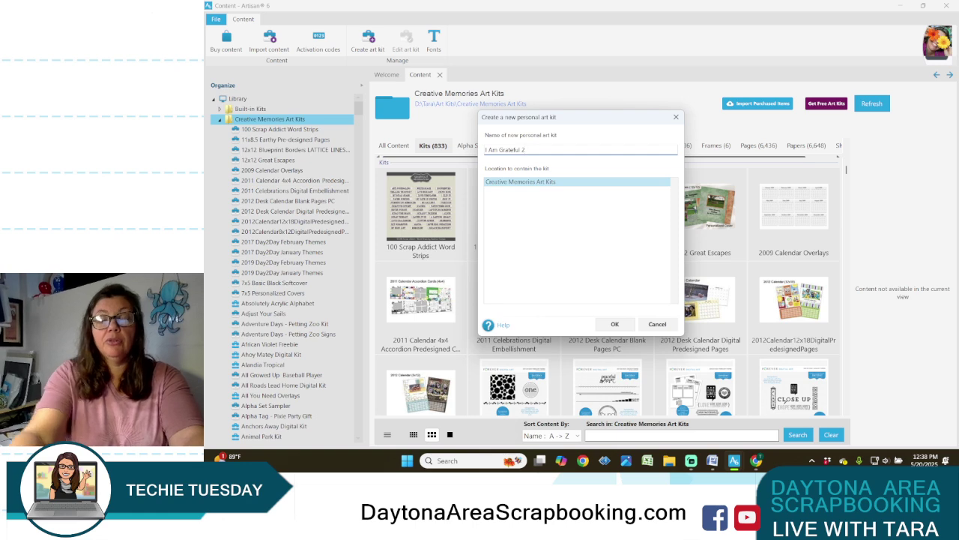
pyautogui.click(615, 325)
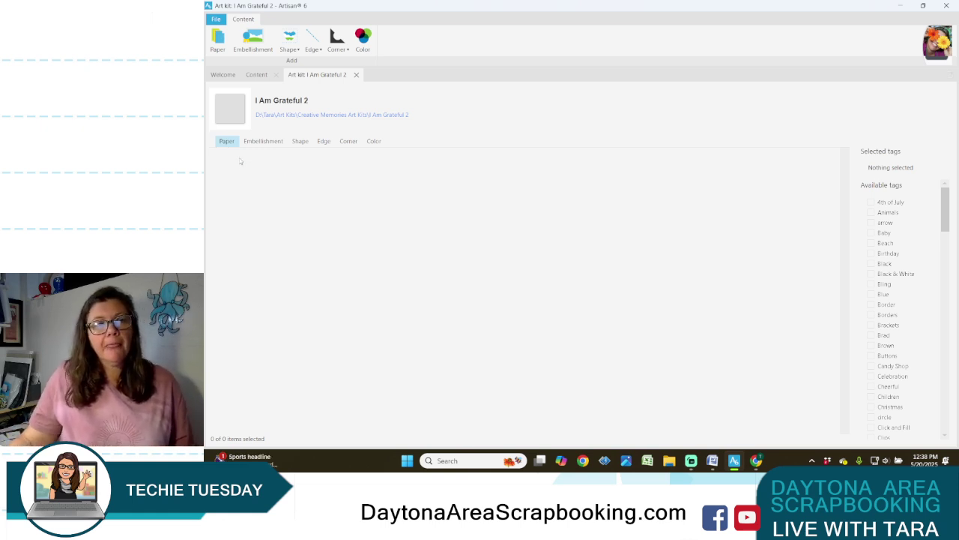
# Step: Start adding papers to the kit and browse from Downloads through CM_I_AM_Grateful_Kit_D660542 (1) to the 12x12_PP_I_Am_Grateful folder
pyautogui.click(225, 143)
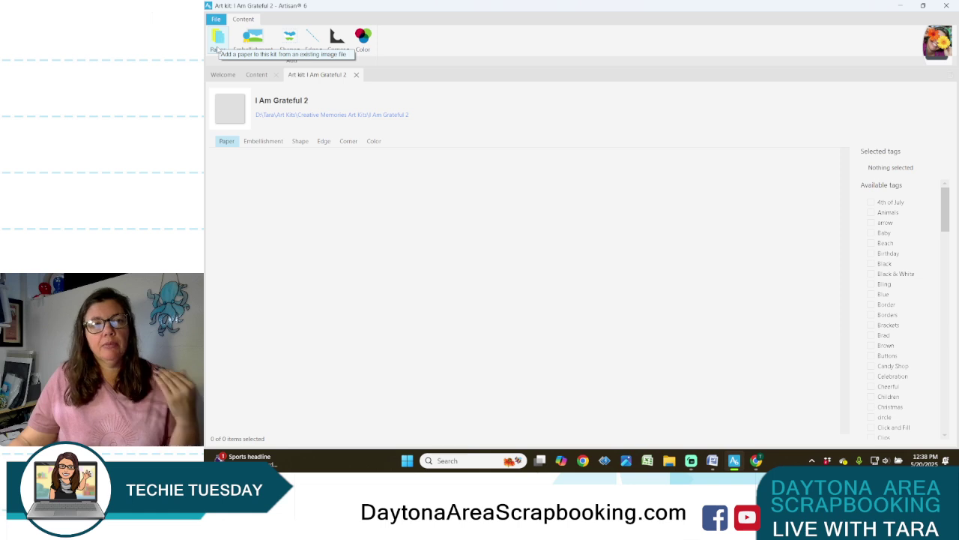
pyautogui.click(217, 43)
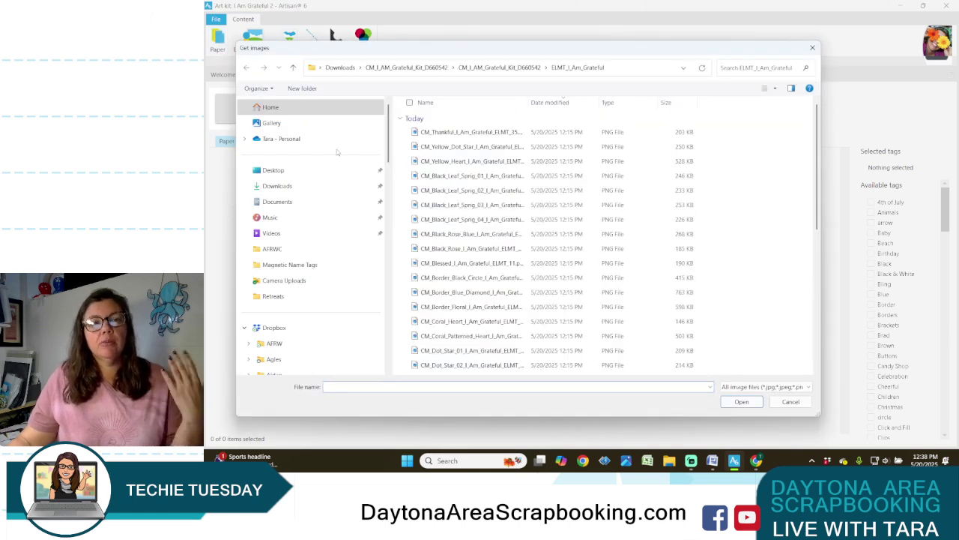
pyautogui.click(508, 68)
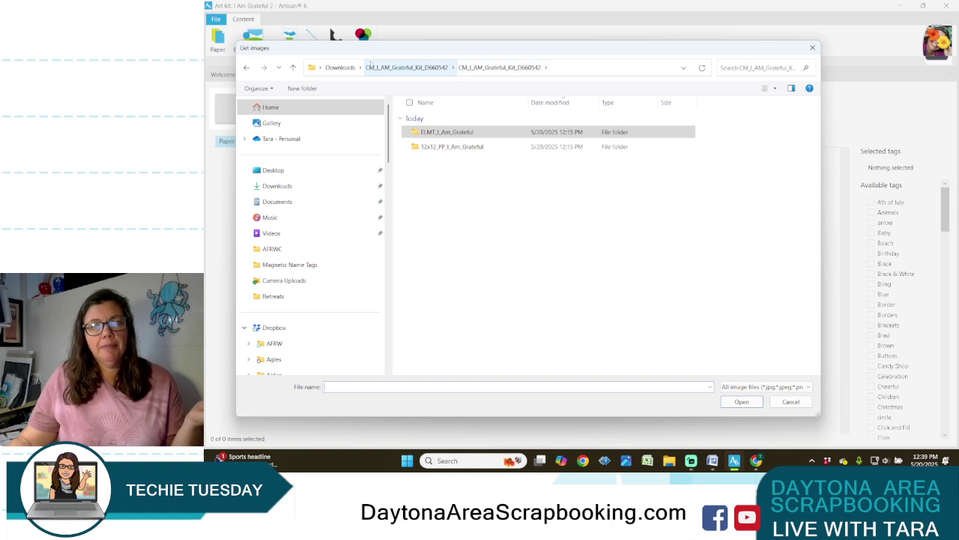
pyautogui.click(341, 67)
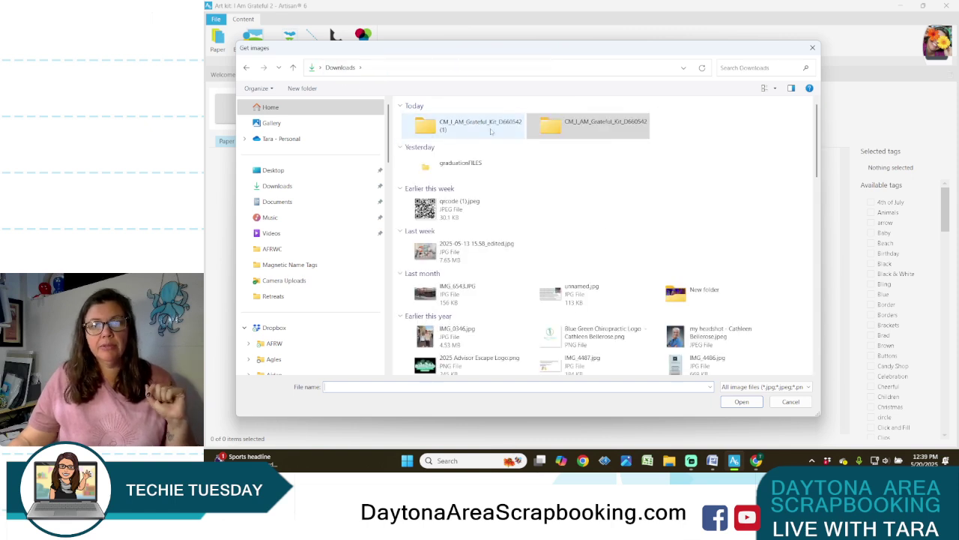
pyautogui.click(443, 129)
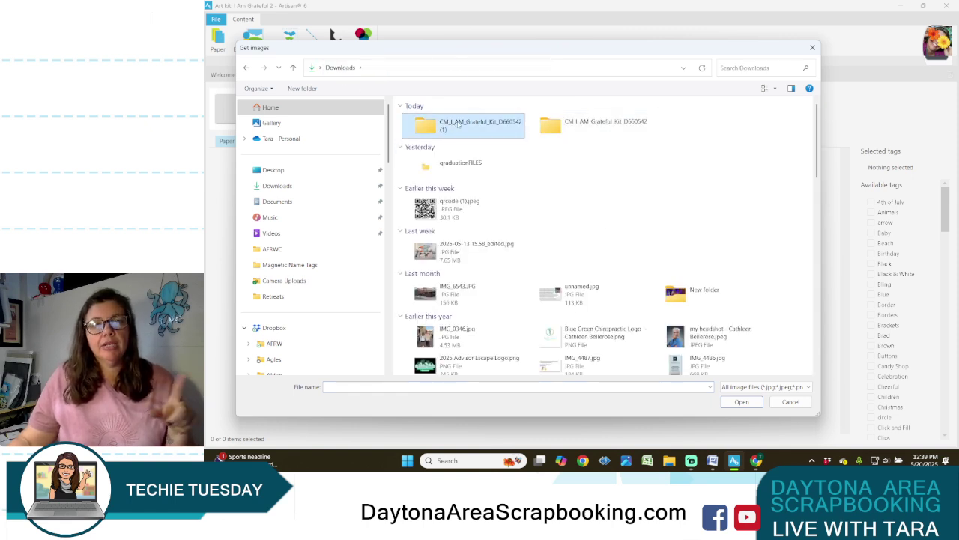
pyautogui.doubleClick(456, 127)
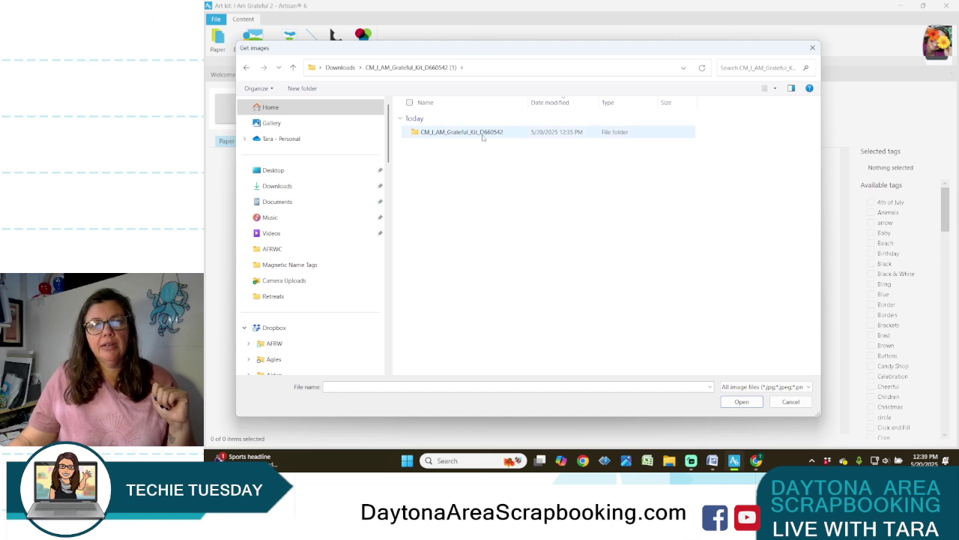
pyautogui.doubleClick(484, 133)
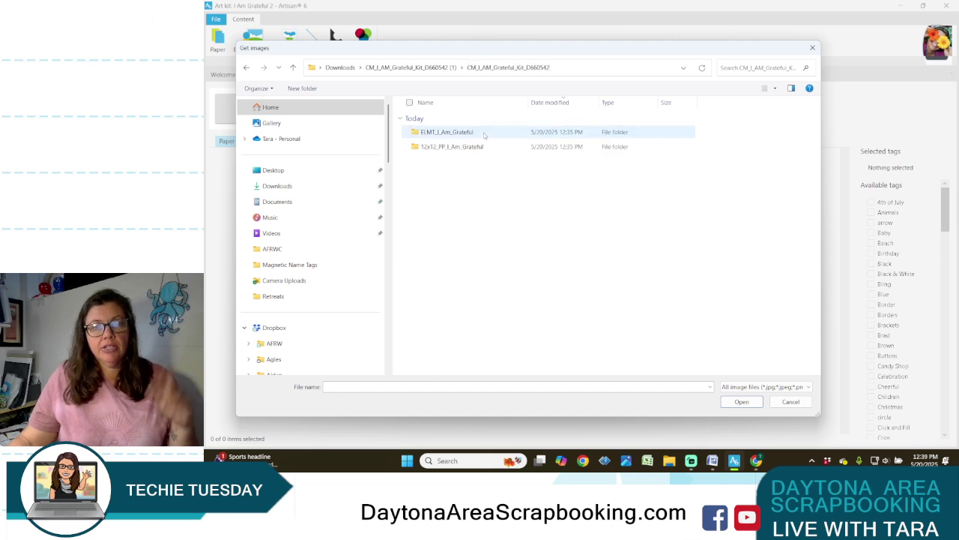
pyautogui.click(440, 149)
pyautogui.doubleClick(440, 148)
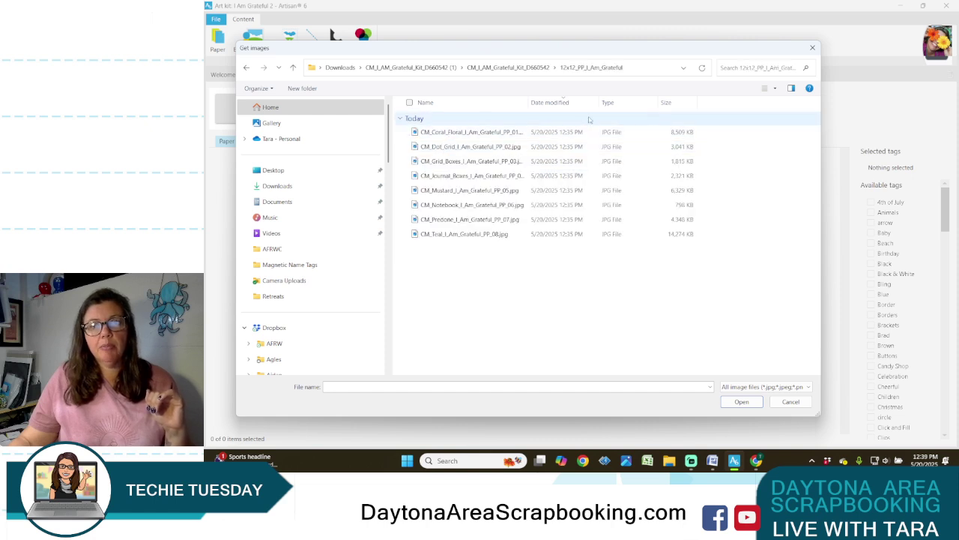
# Step: Show the paper images as thumbnails and add all of them, from Coral Floral 01 to Teal 08, to the kit
pyautogui.click(763, 88)
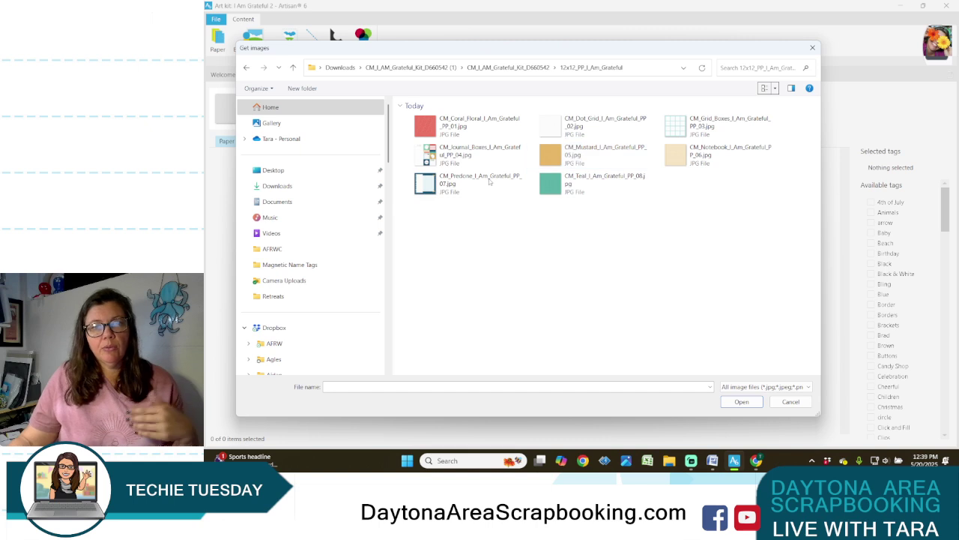
pyautogui.click(461, 136)
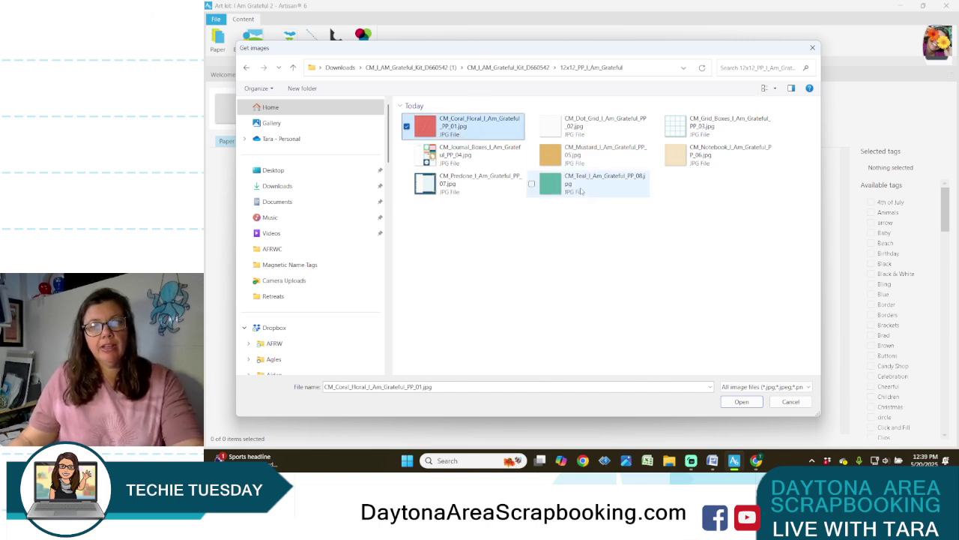
pyautogui.keyDown('shift'); pyautogui.click(584, 189); pyautogui.keyUp('shift')
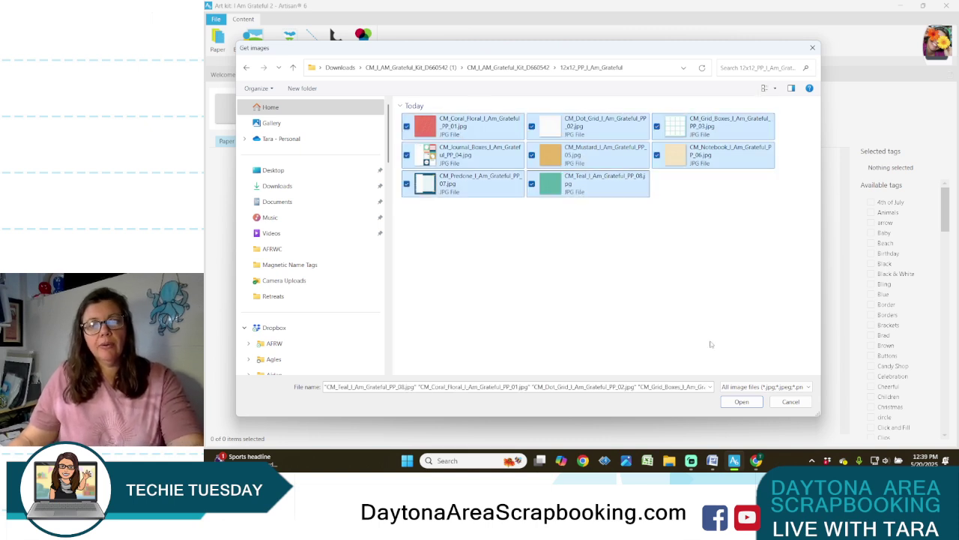
pyautogui.click(742, 402)
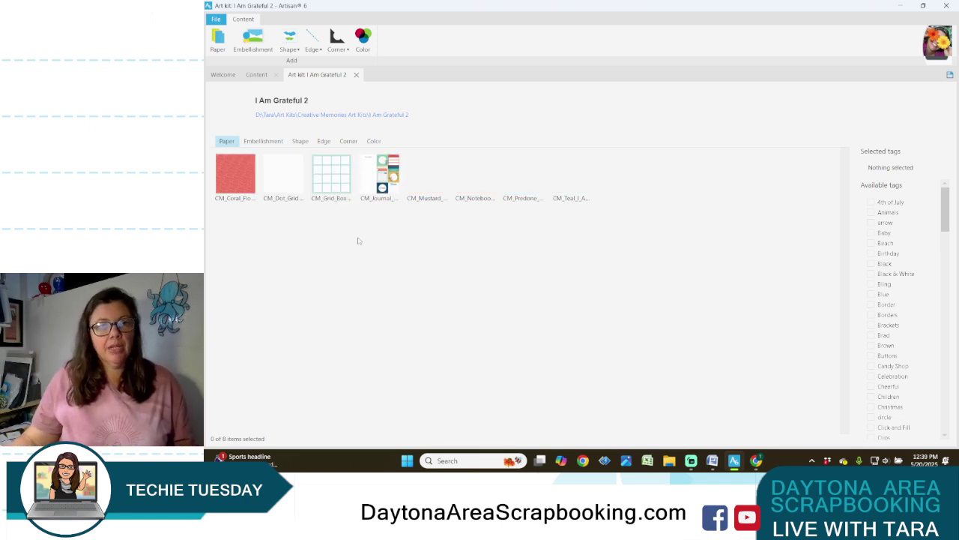
# Step: Add all the PNG images from the extracted kit's ELMT_I_Am_Grateful folder to the art kit as embellishments
pyautogui.click(263, 143)
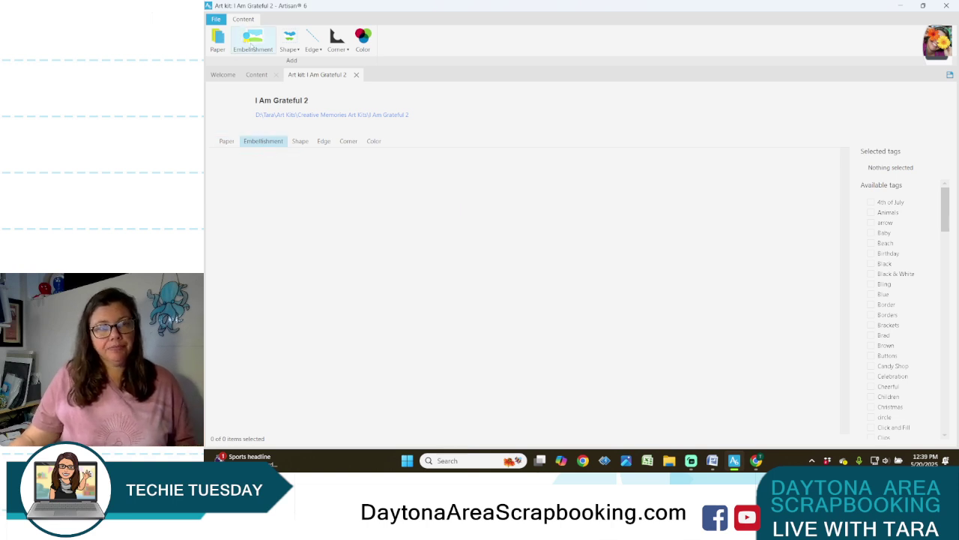
pyautogui.click(253, 45)
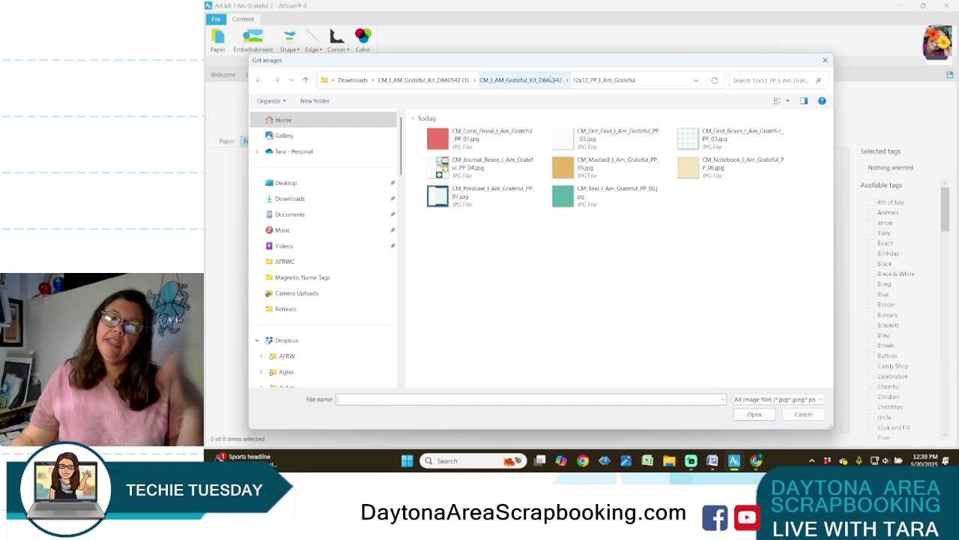
pyautogui.click(510, 80)
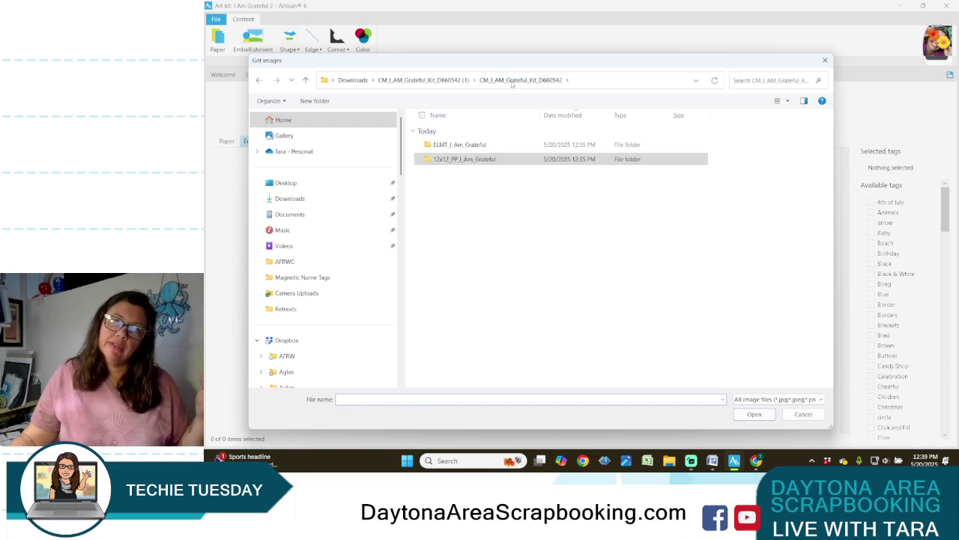
pyautogui.doubleClick(485, 145)
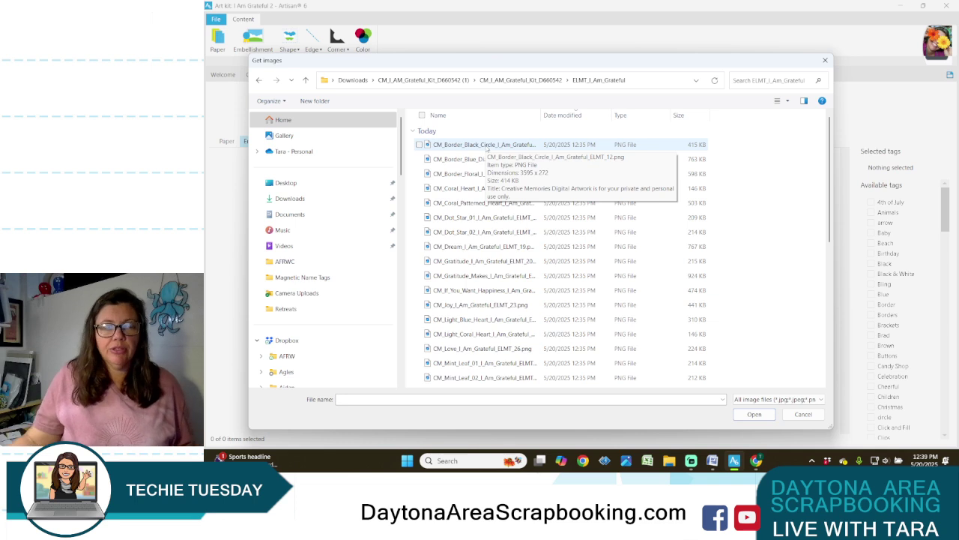
pyautogui.click(777, 100)
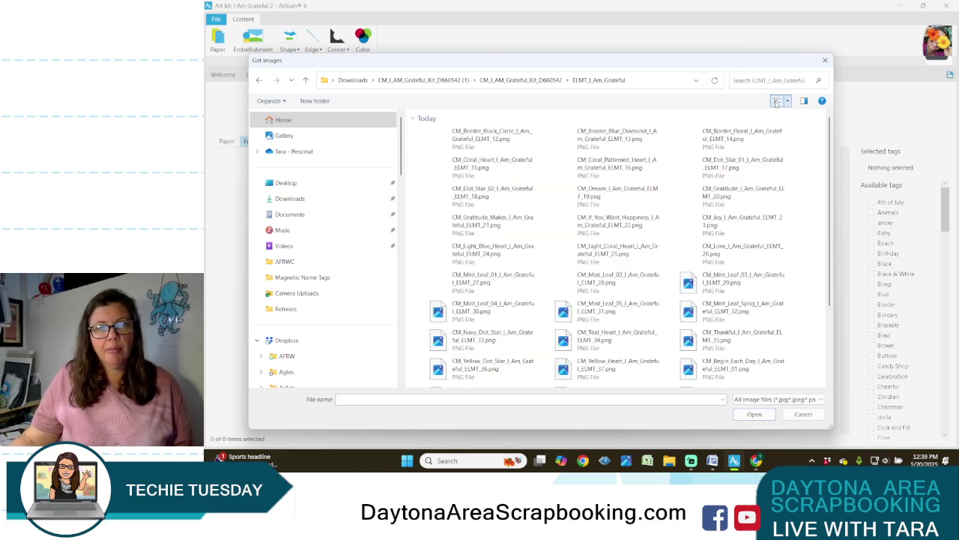
pyautogui.click(480, 137)
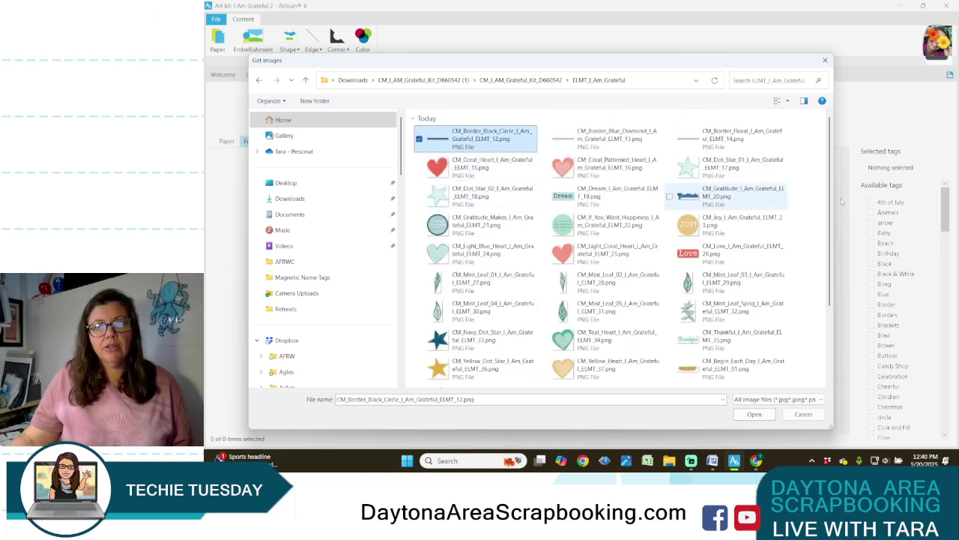
pyautogui.scroll(-4, 695, 349)
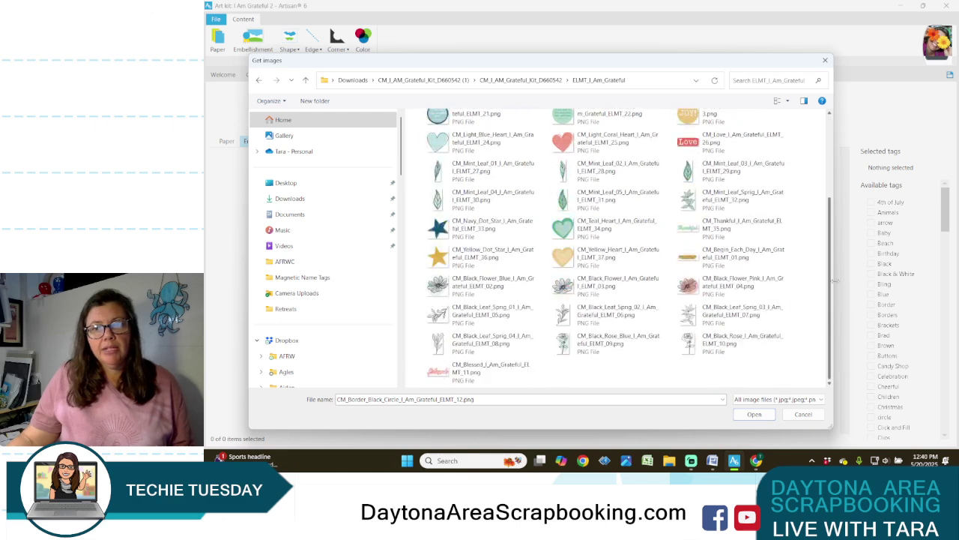
pyautogui.keyDown('shift'); pyautogui.click(476, 372); pyautogui.keyUp('shift')
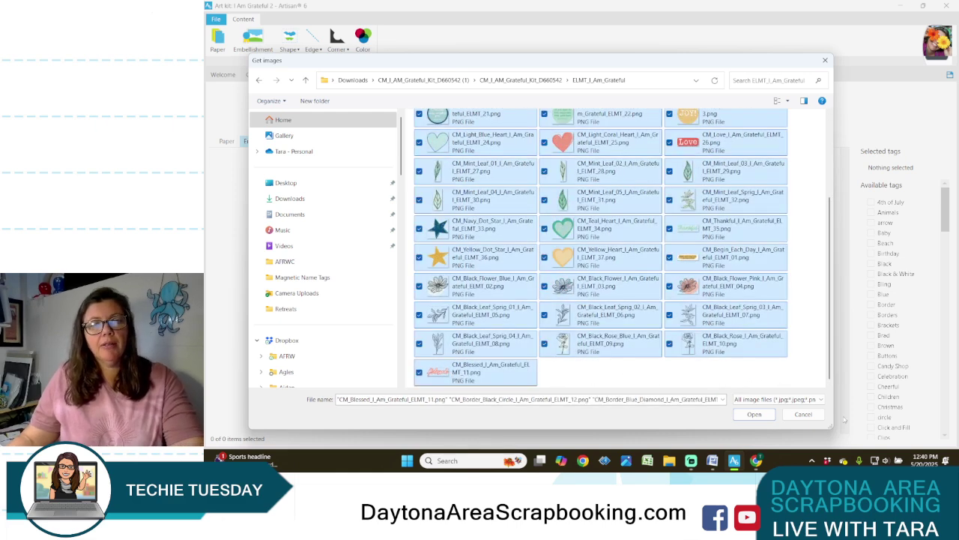
pyautogui.click(754, 414)
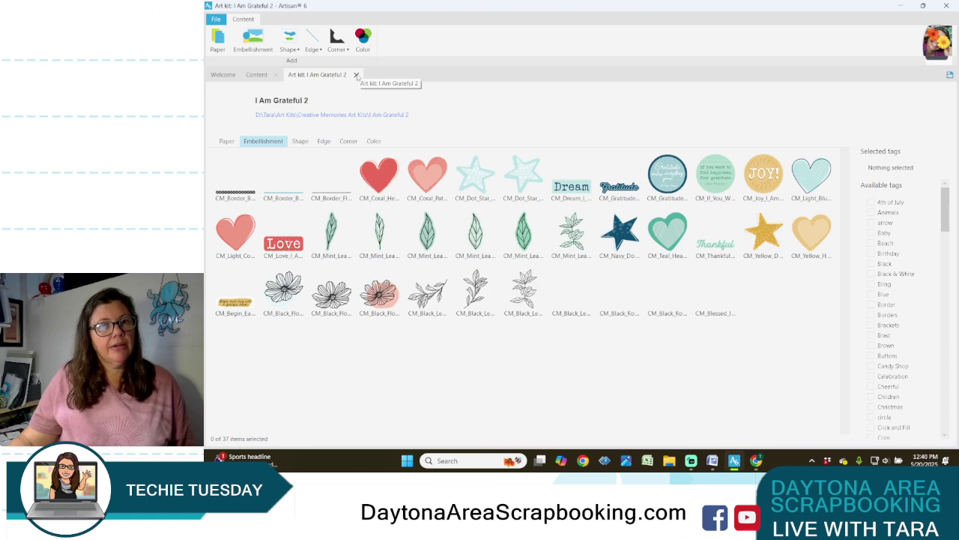
# Step: Close the art kit editor and show the contents of the I Am Grateful 2 kit in the library
pyautogui.click(357, 74)
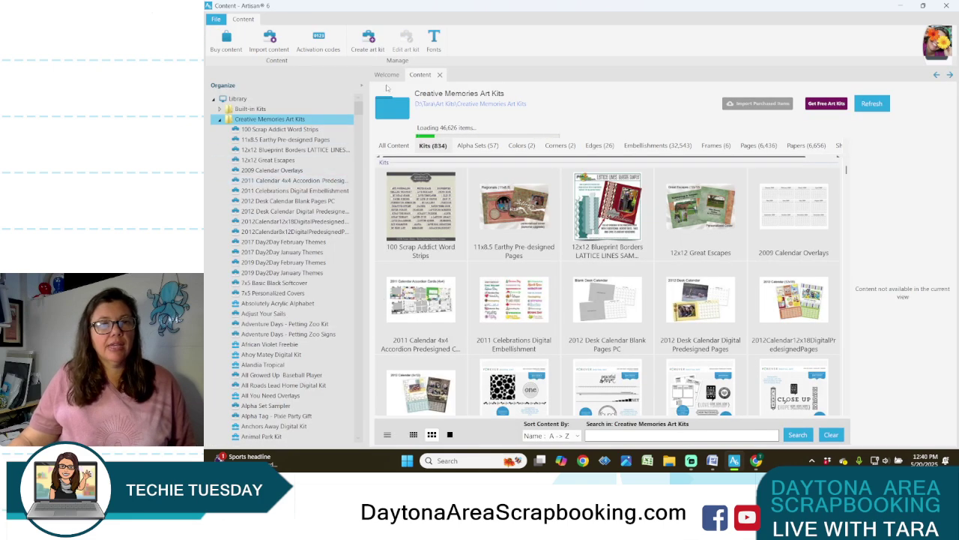
pyautogui.moveTo(359, 97); pyautogui.dragTo(377, 283)
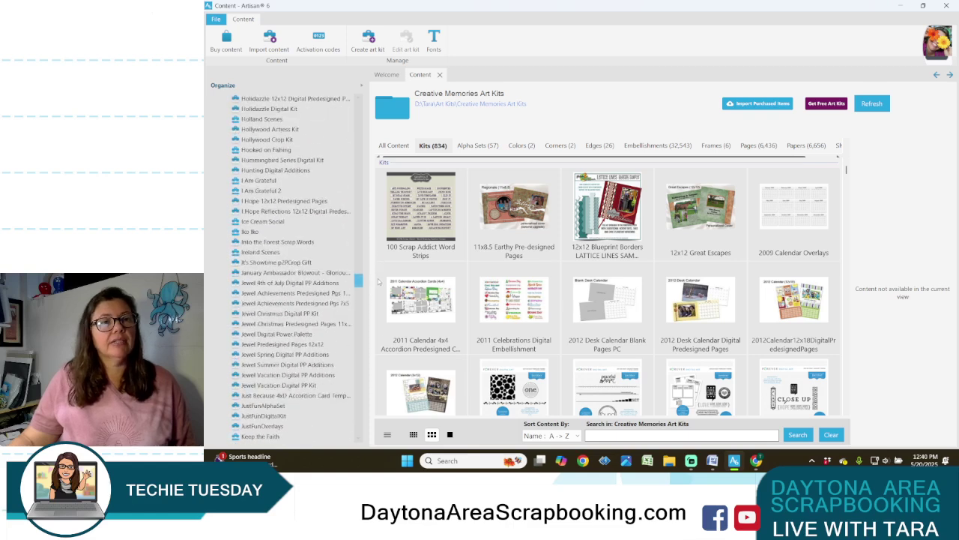
pyautogui.scroll(2, 270, 210)
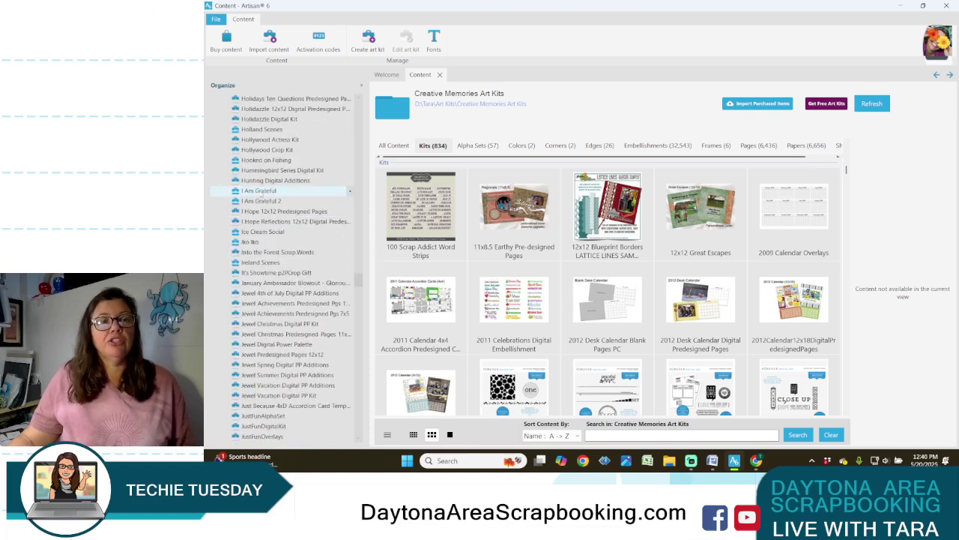
pyautogui.click(267, 203)
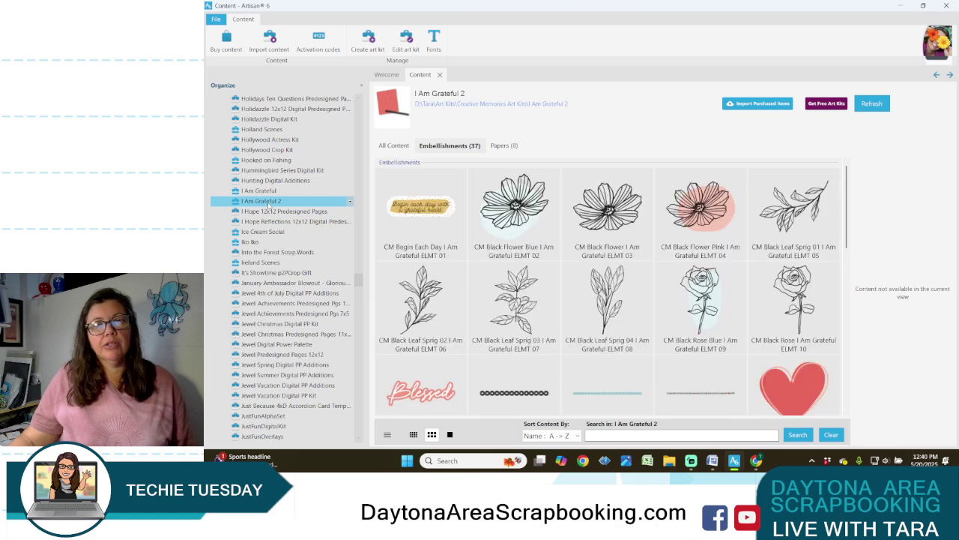
# Step: Compare the contents of the I Am Grateful and I Am Grateful 2 kits in the content library
pyautogui.click(272, 191)
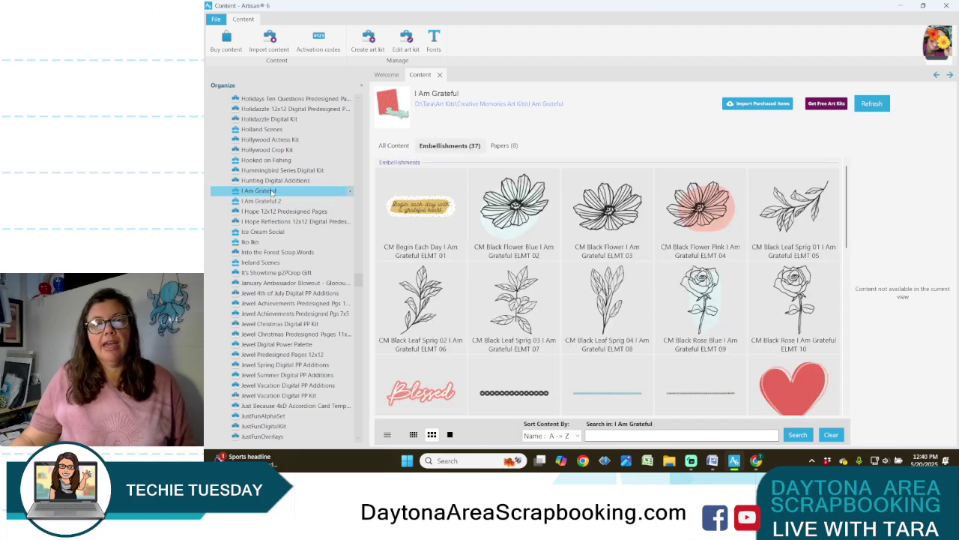
pyautogui.click(274, 201)
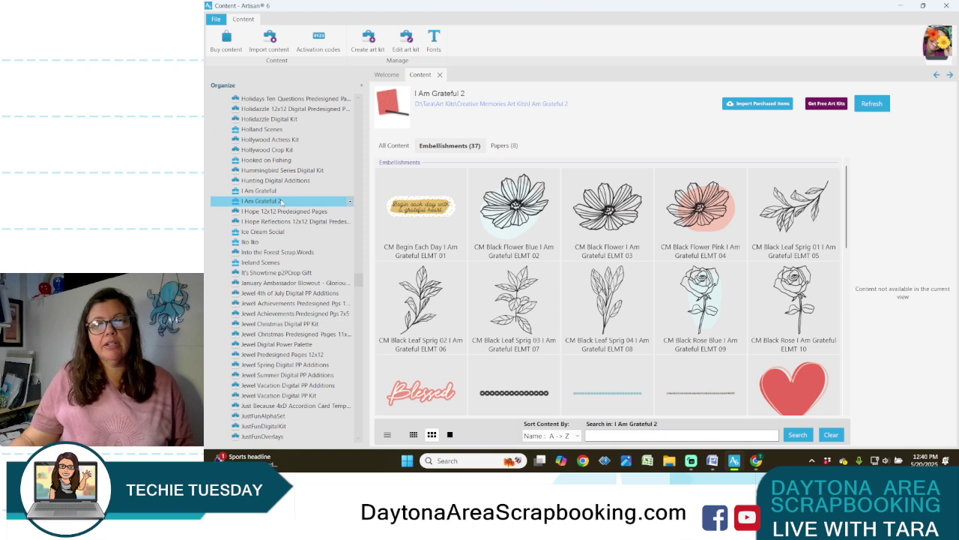
pyautogui.scroll(4, 358, 273)
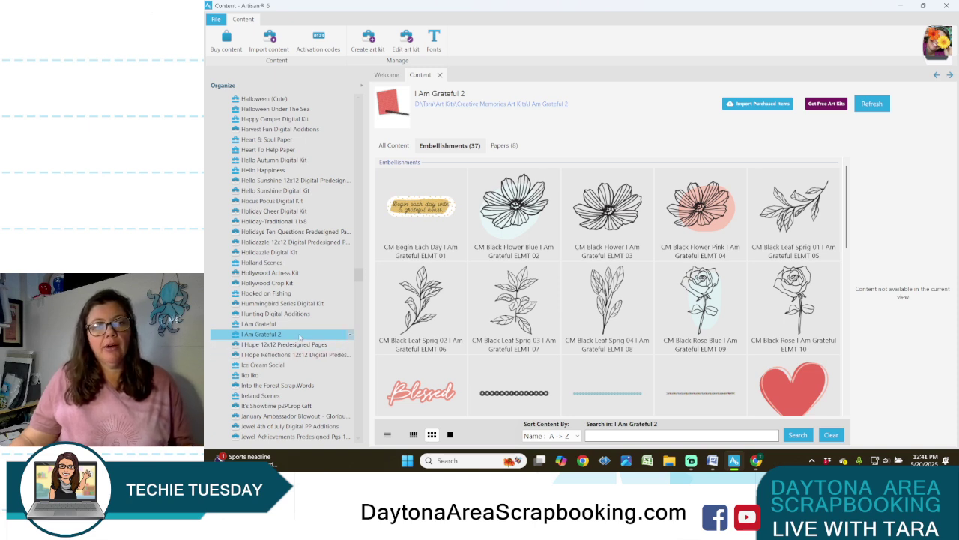
# Step: Open the recent family 2013 VOL 2 project and choose I Am Grateful 2 as the kit supplying its papers
pyautogui.click(387, 75)
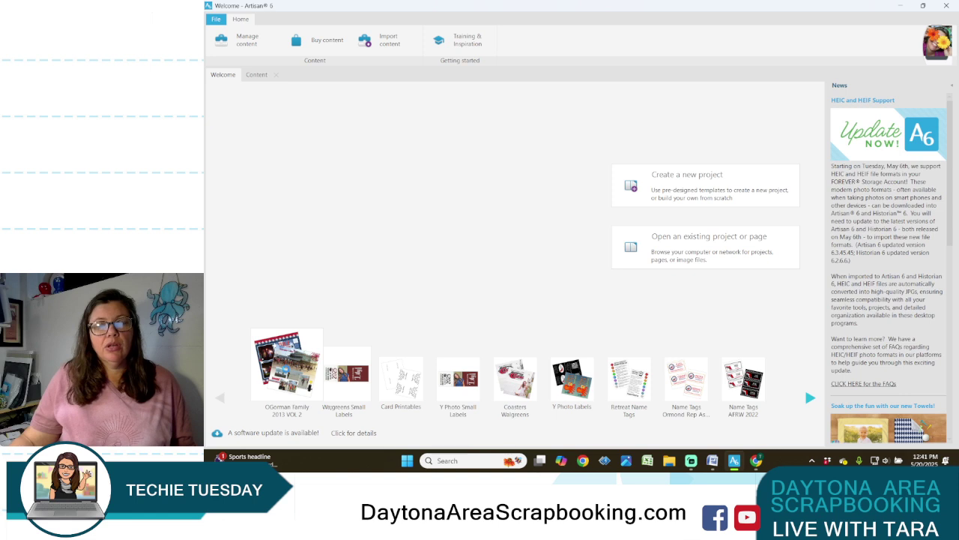
pyautogui.click(287, 371)
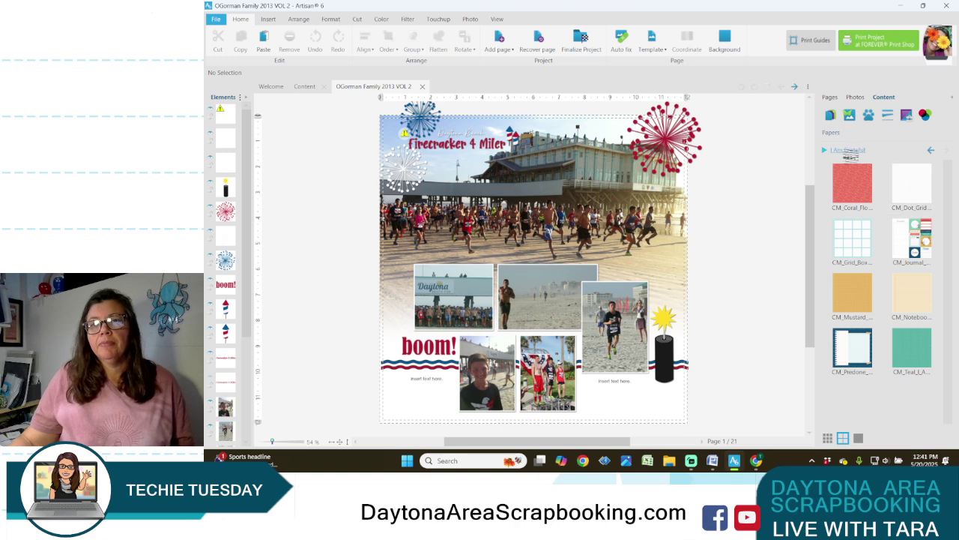
pyautogui.click(847, 150)
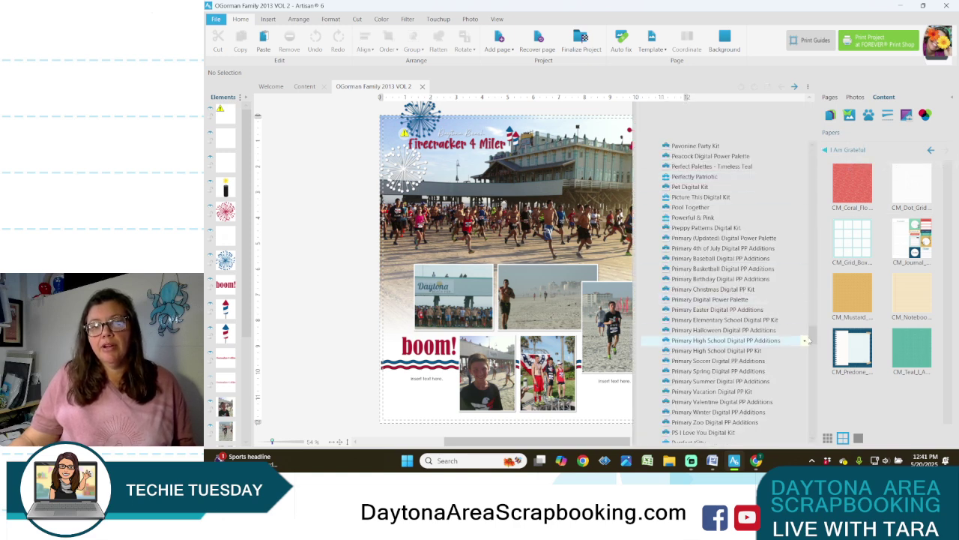
pyautogui.moveTo(816, 337); pyautogui.dragTo(824, 287)
pyautogui.click(720, 300)
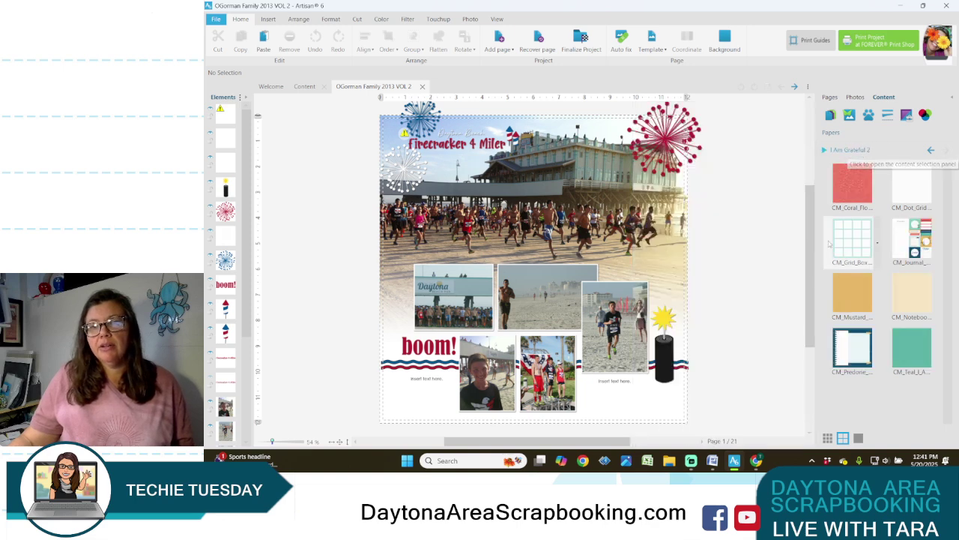
# Step: Show the I Am Grateful 2 kit's embellishments in the project and look through the whole set
pyautogui.click(850, 116)
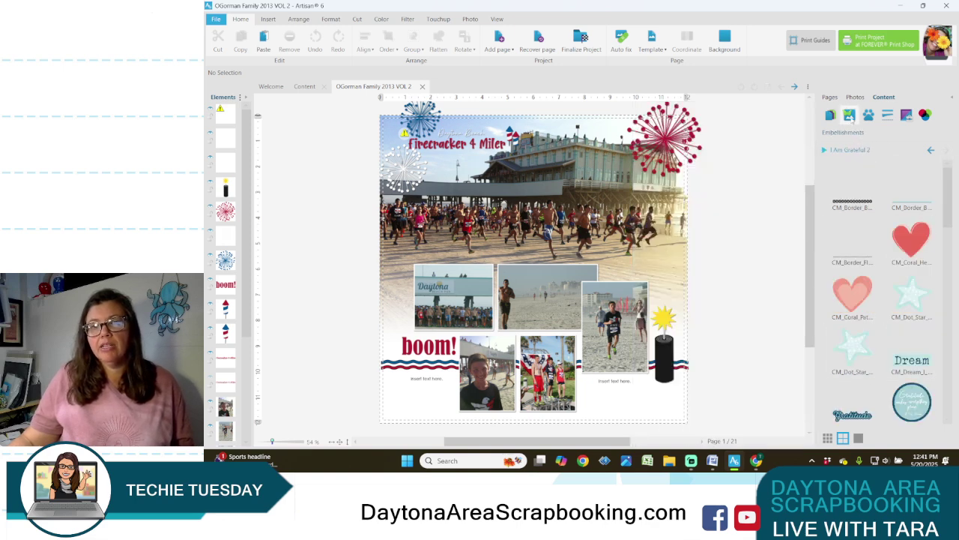
pyautogui.scroll(-5, 878, 281)
pyautogui.scroll(-1, 878, 281)
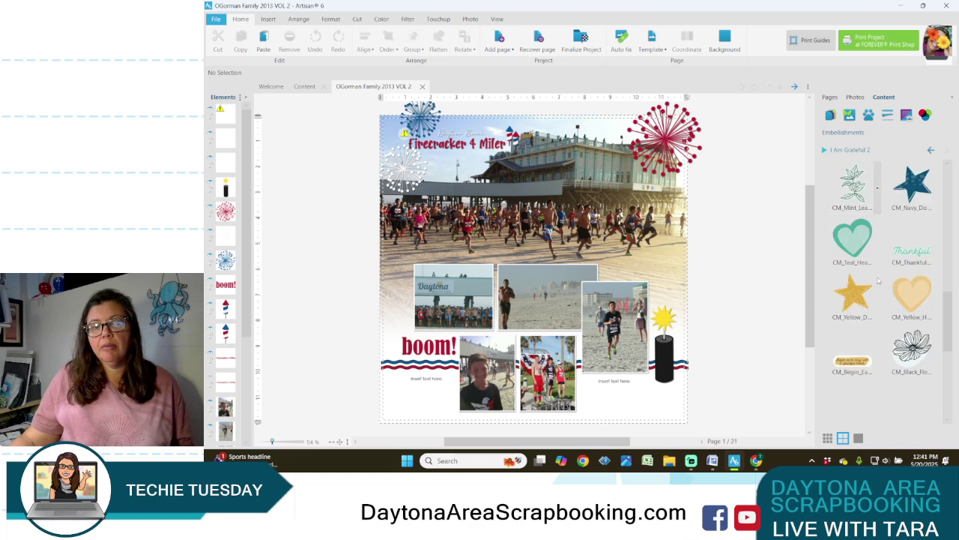
pyautogui.scroll(5, 878, 281)
pyautogui.scroll(4, 878, 281)
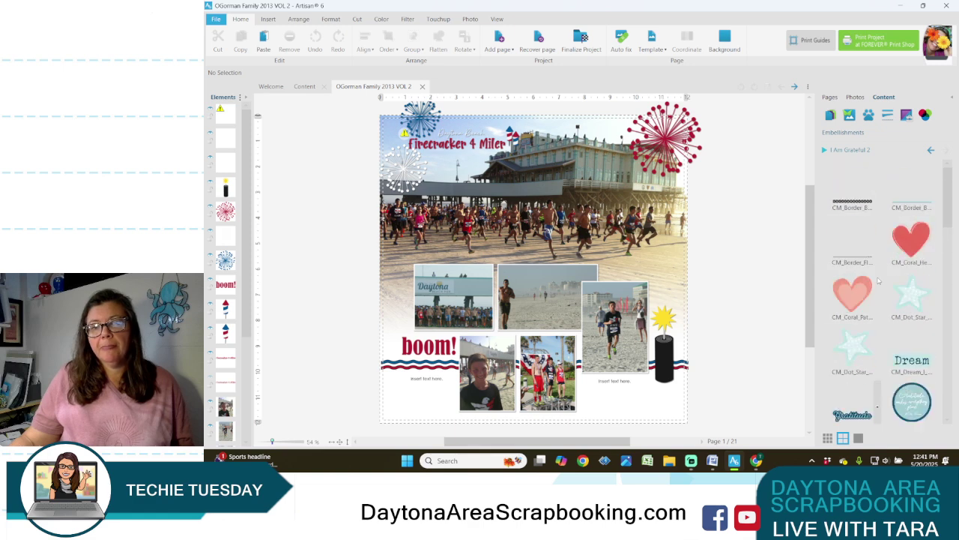
# Step: Place the coral patterned heart embellishment on the project page and delete it again
pyautogui.moveTo(713, 326); pyautogui.dragTo(712, 324)
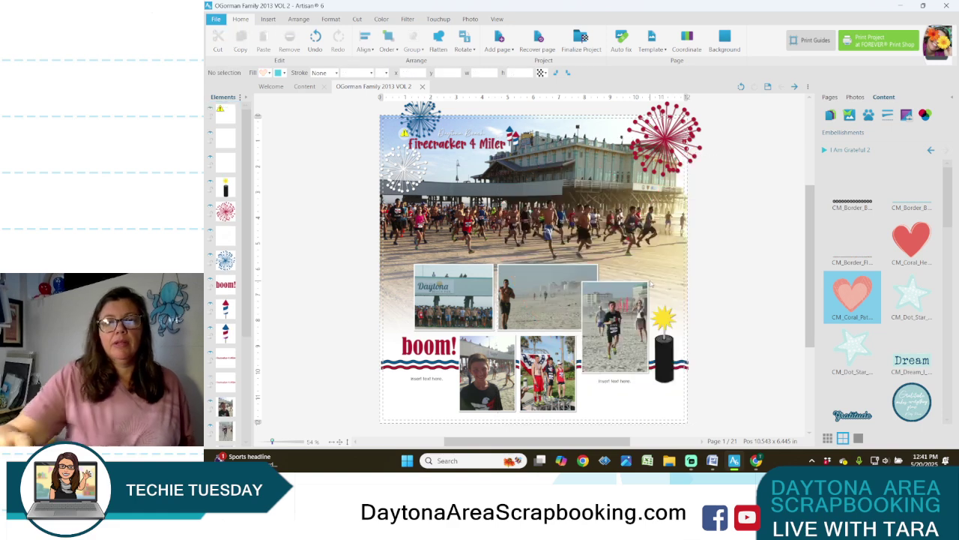
pyautogui.press('Delete')
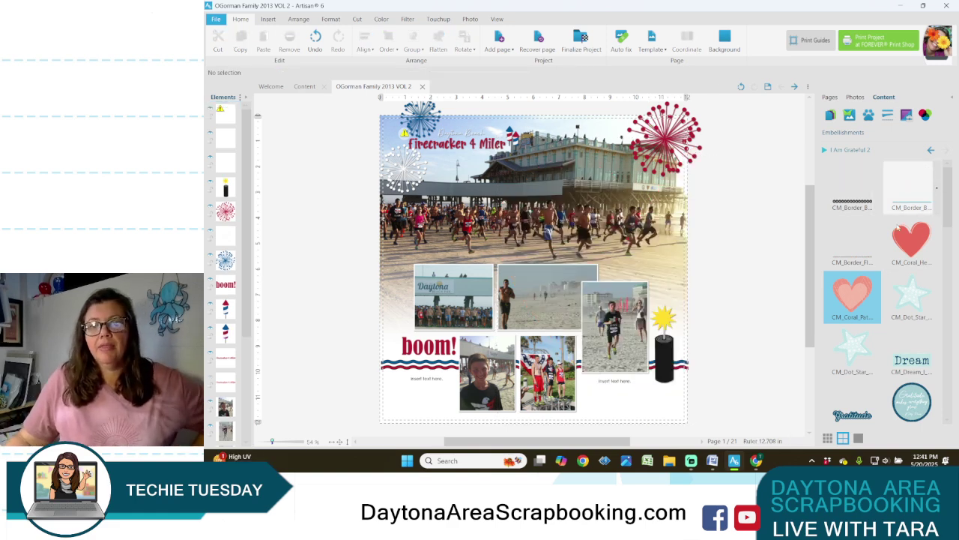
# Step: Switch to Streamlabs Desktop and change the active scene to the presenter's talk scene
pyautogui.click(691, 462)
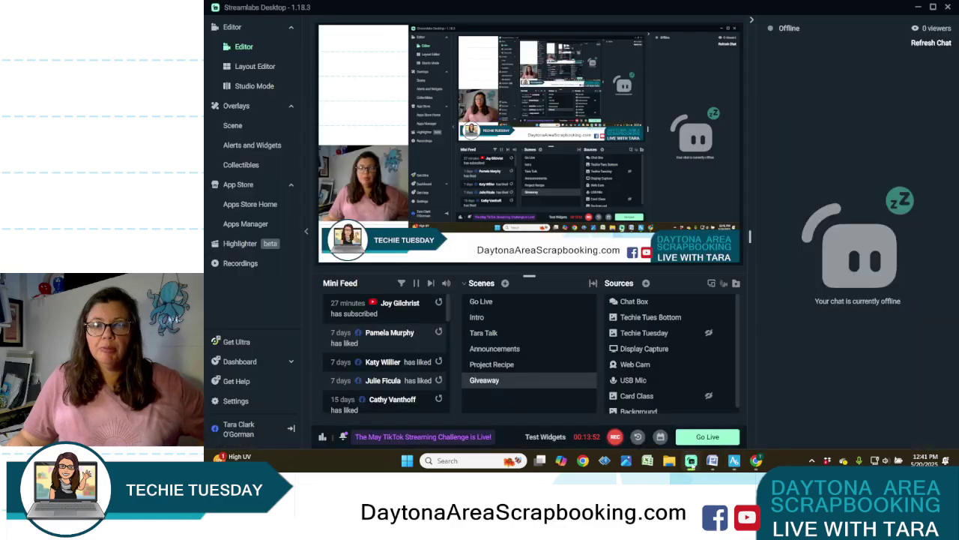
pyautogui.click(504, 335)
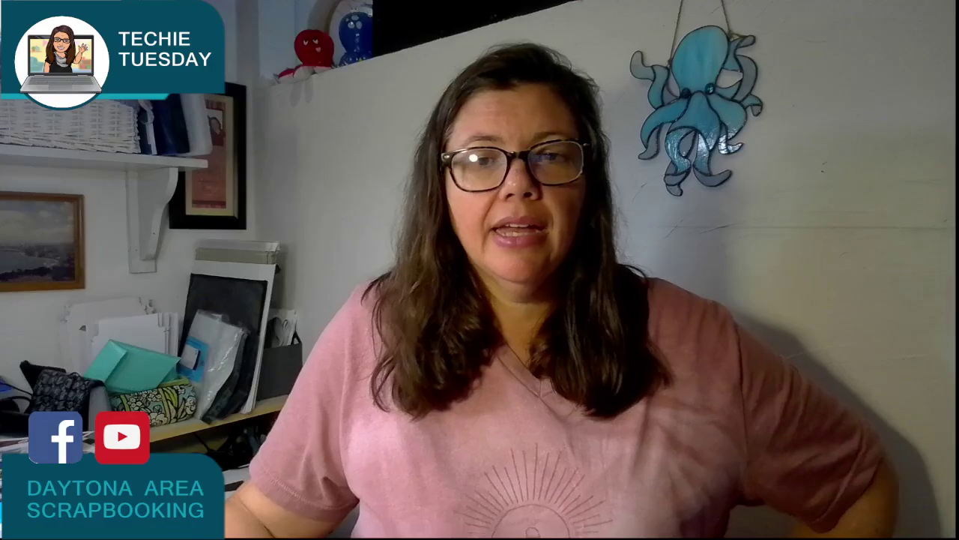